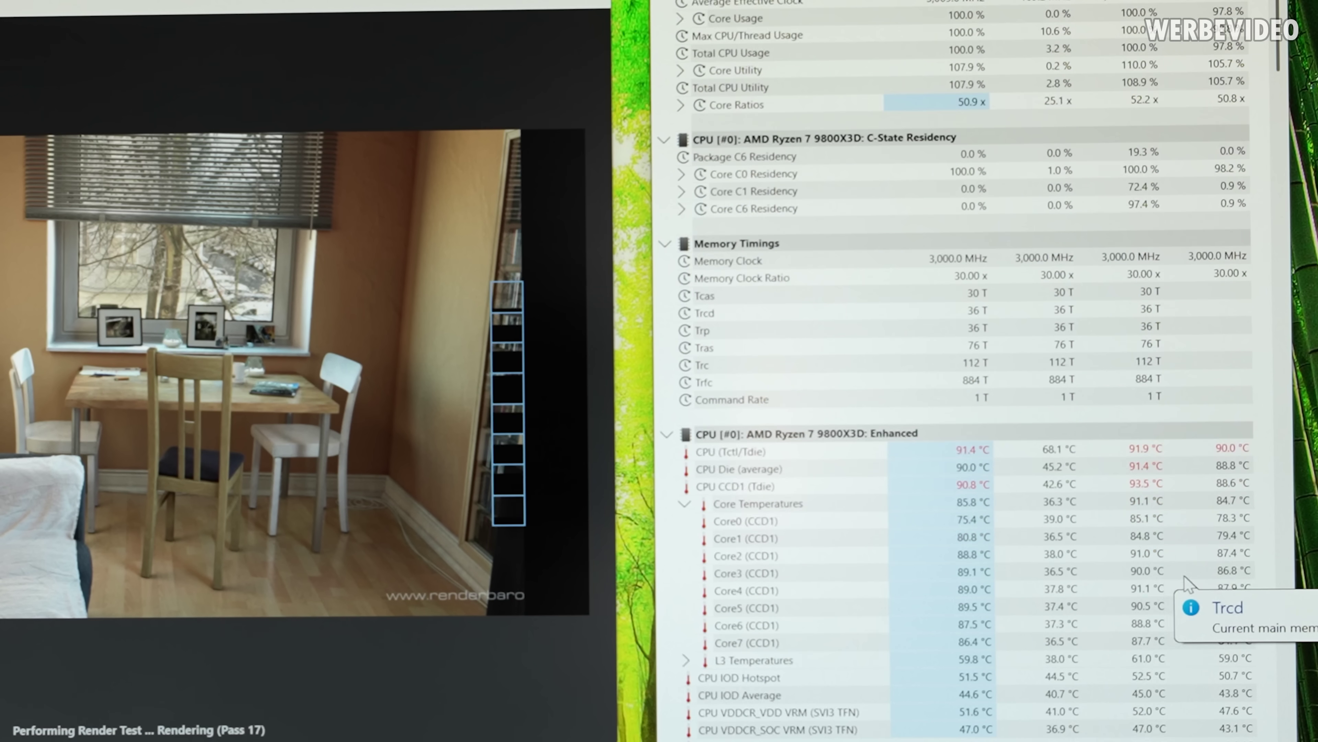
- Check the CPU (Tctl/Tdie) temperature, the core clocks and the CPU Package Power of the Ryzen 7 9800X3D during the render test
click(1142, 450)
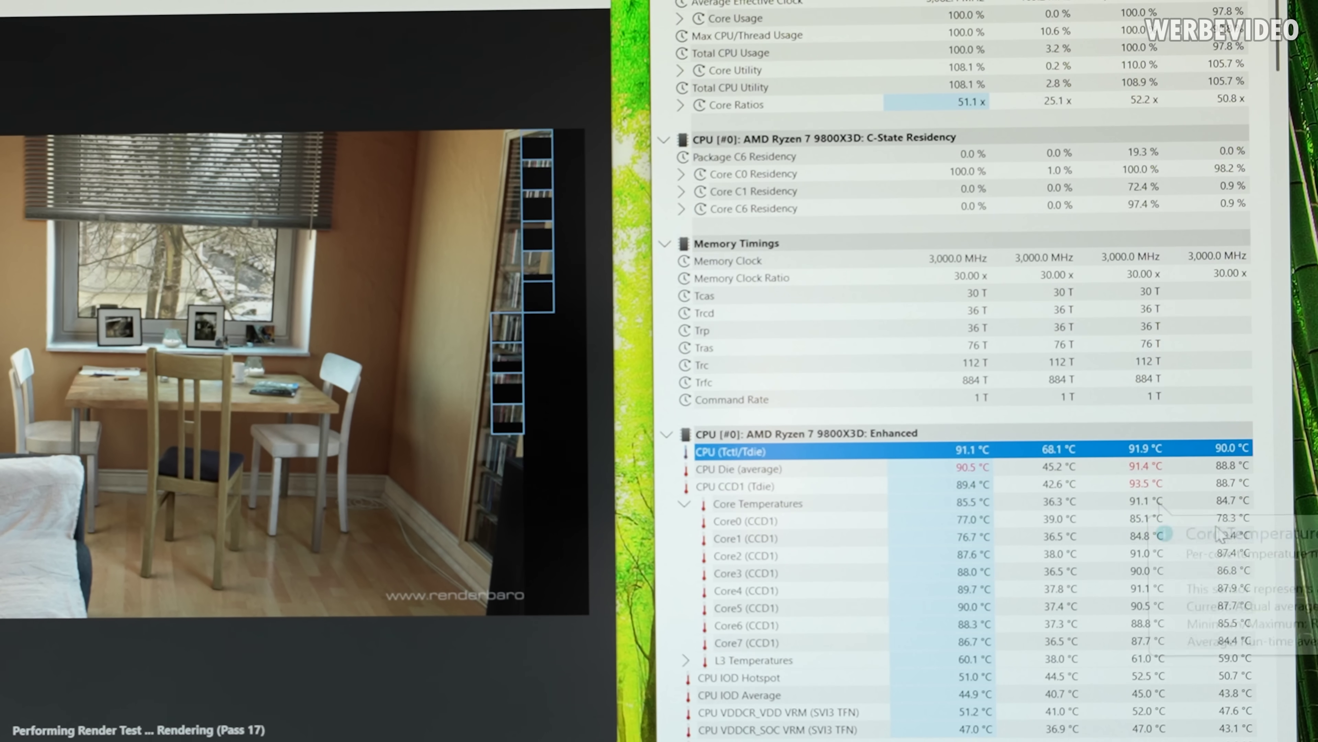
scroll(1237, 532, up, 5)
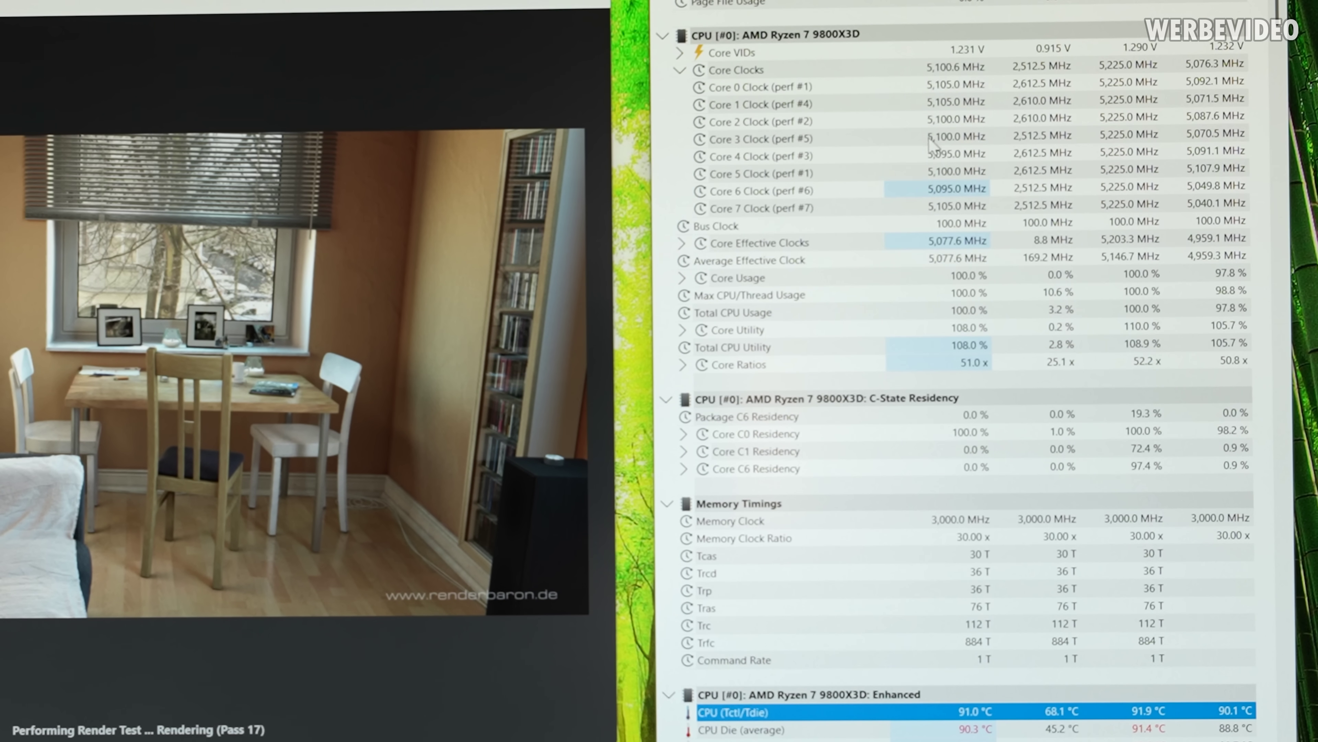
scroll(1030, 483, down, 4)
scroll(1030, 483, down, 5)
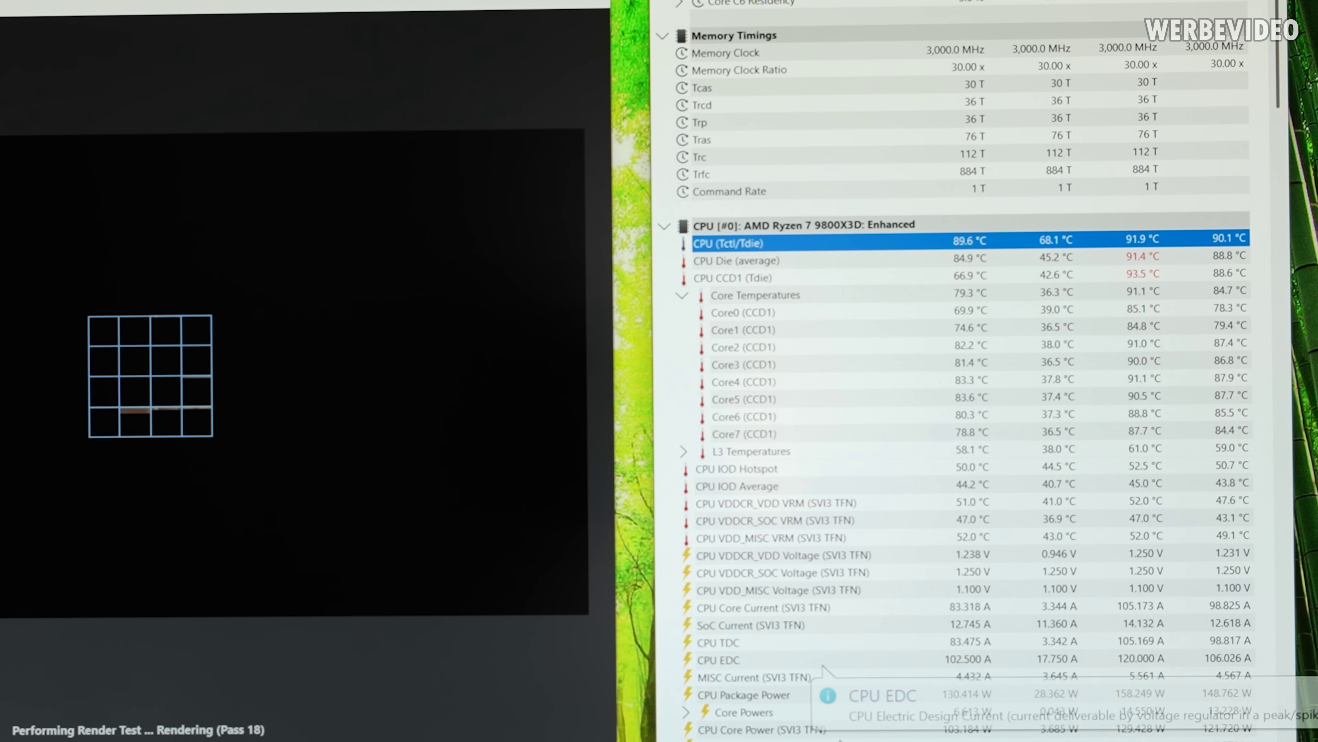
click(882, 694)
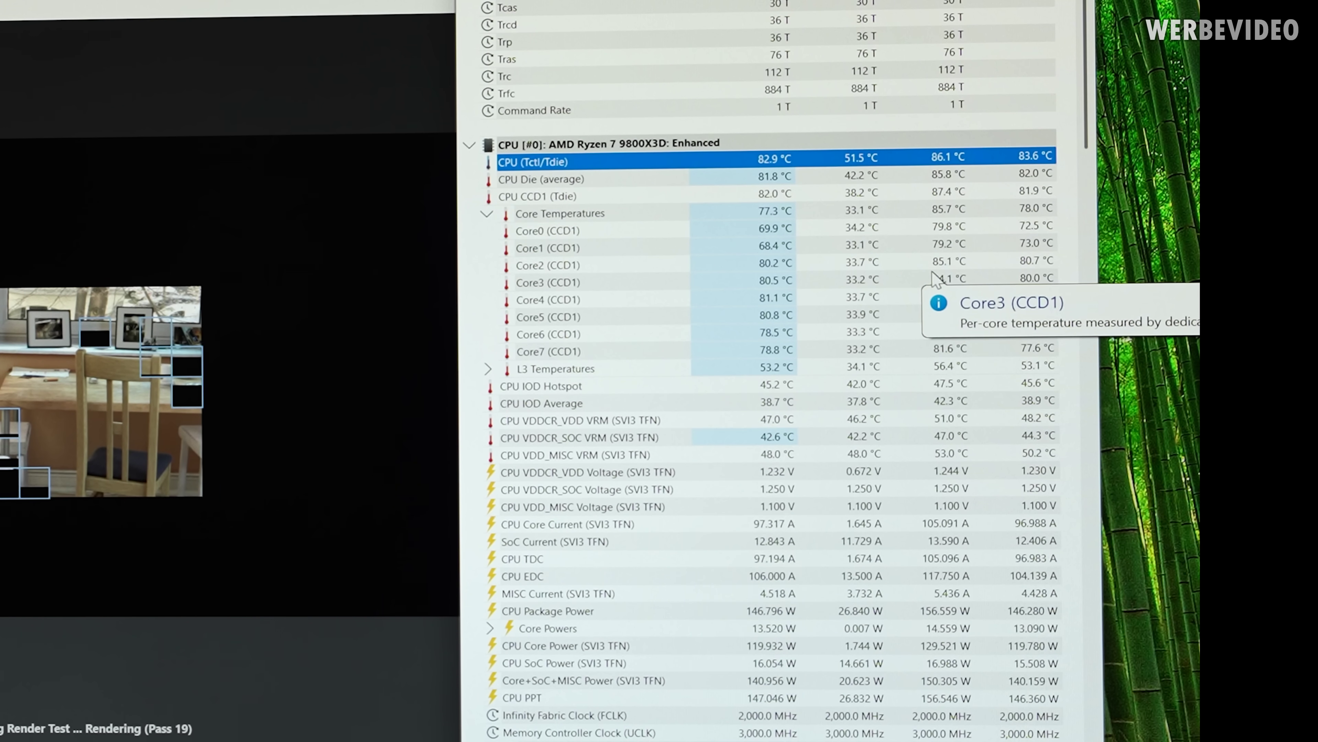
- Compare the individual core clocks, especially Core 1 and Core 2, and check CPU Package Power in the render test's Pass 19
scroll(854, 337, up, 11)
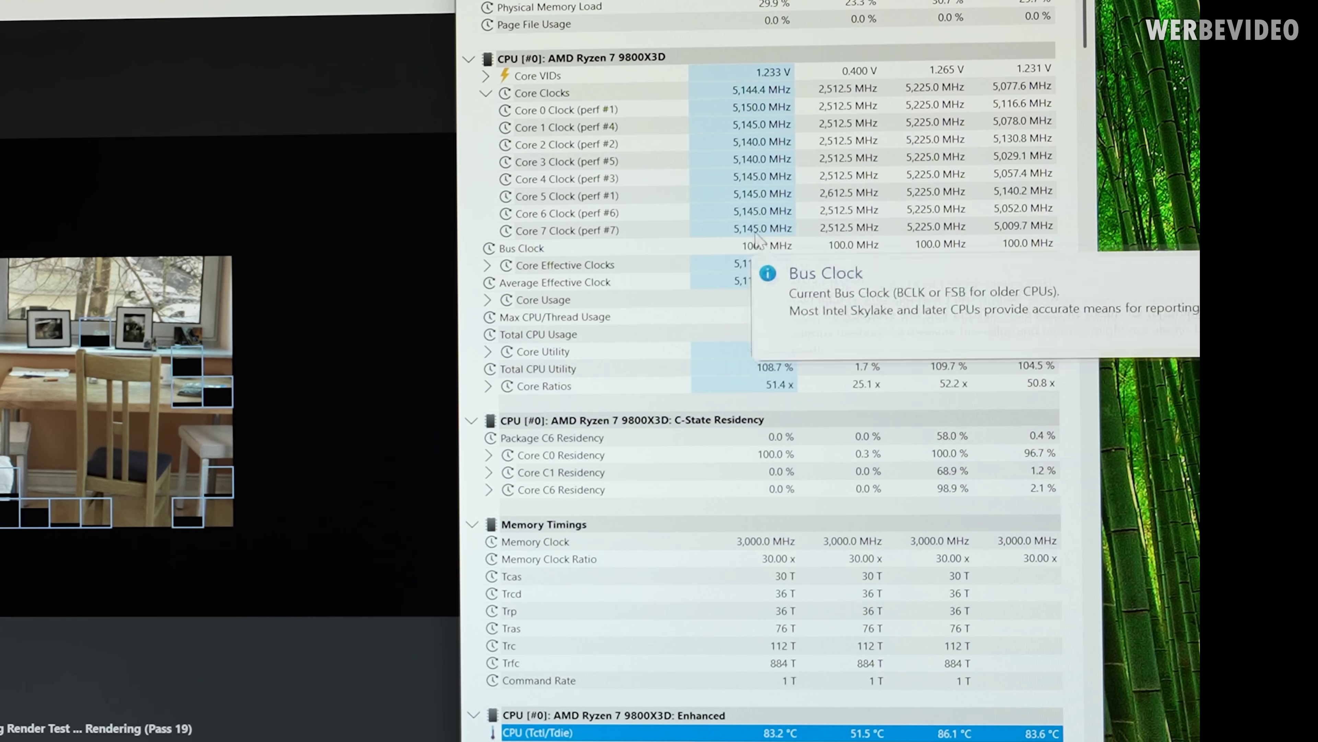
click(747, 144)
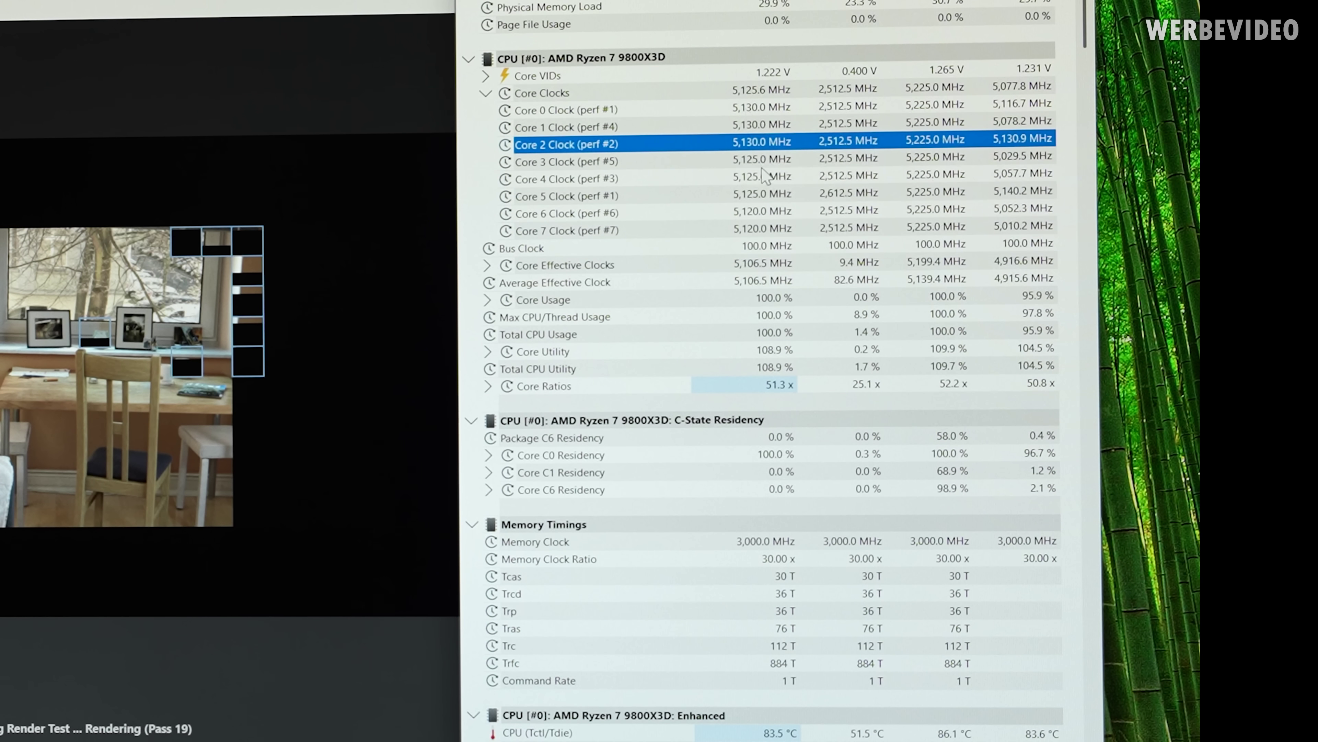
click(759, 125)
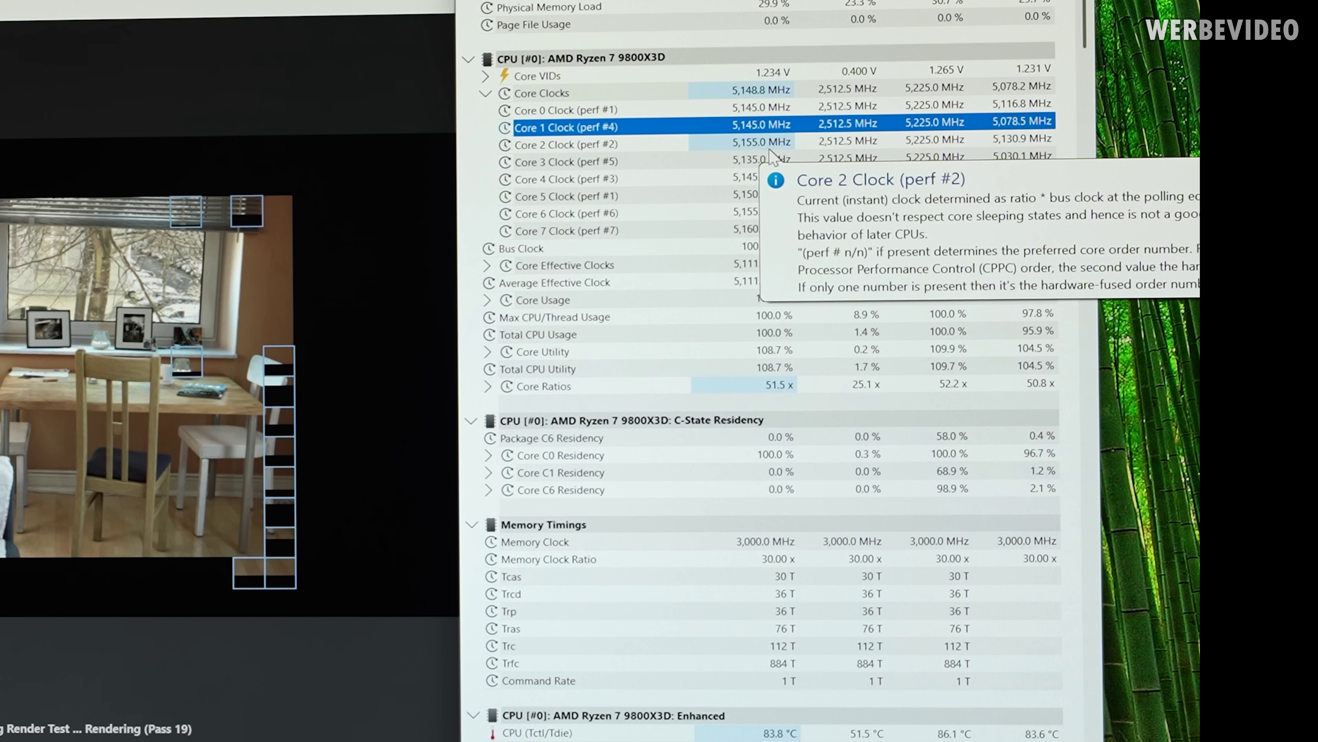
click(767, 146)
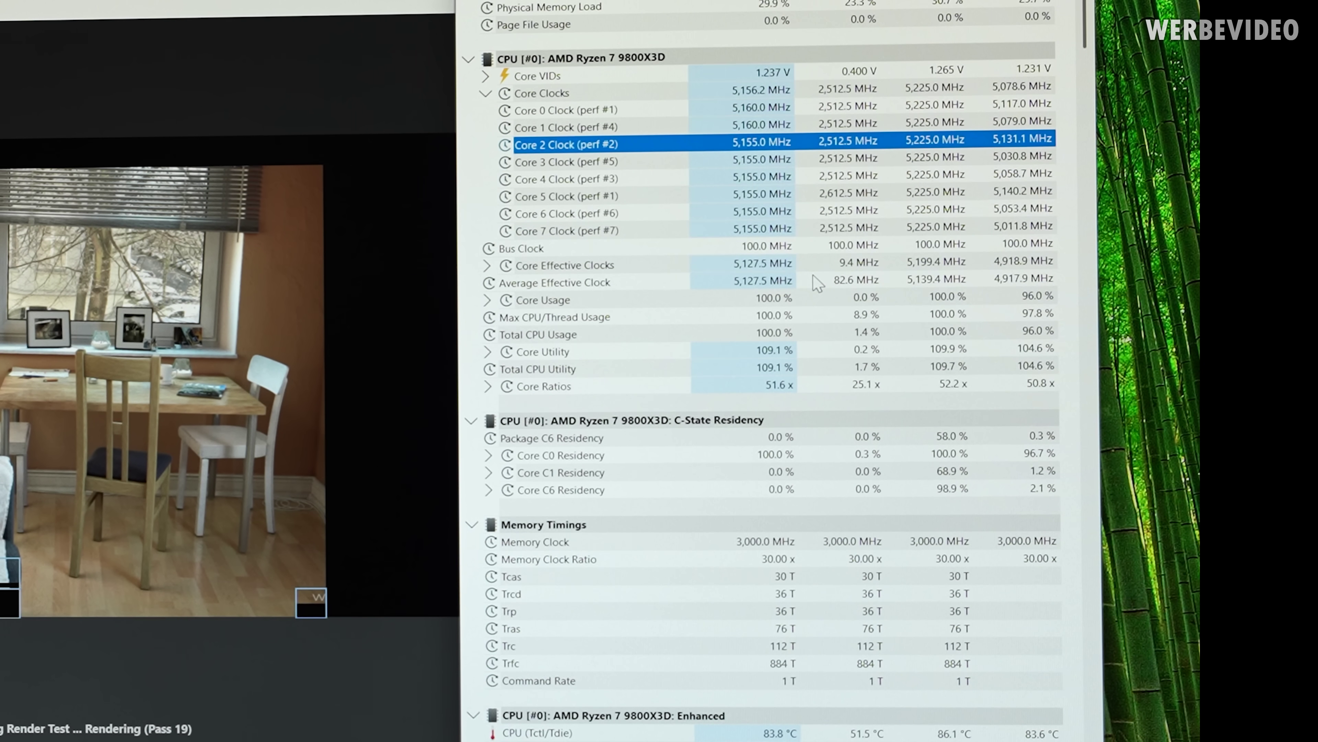
scroll(794, 265, down, 14)
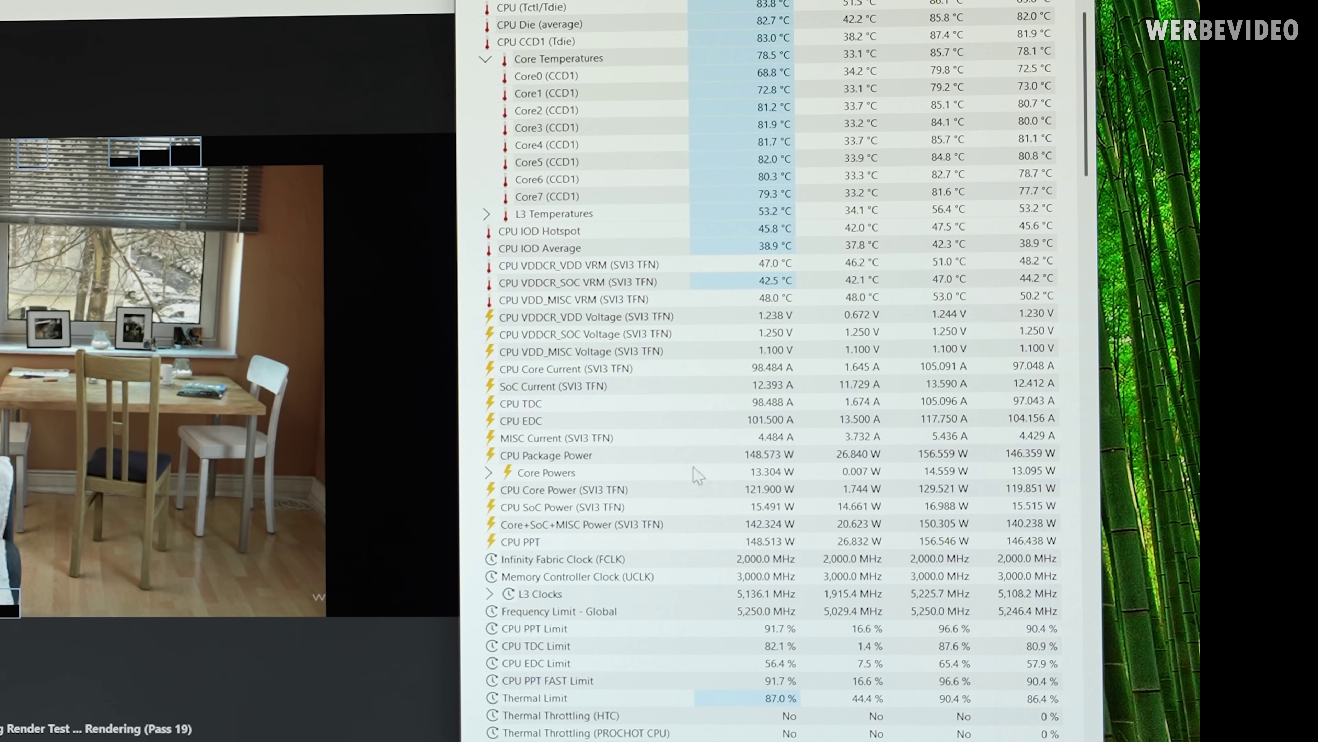
click(764, 457)
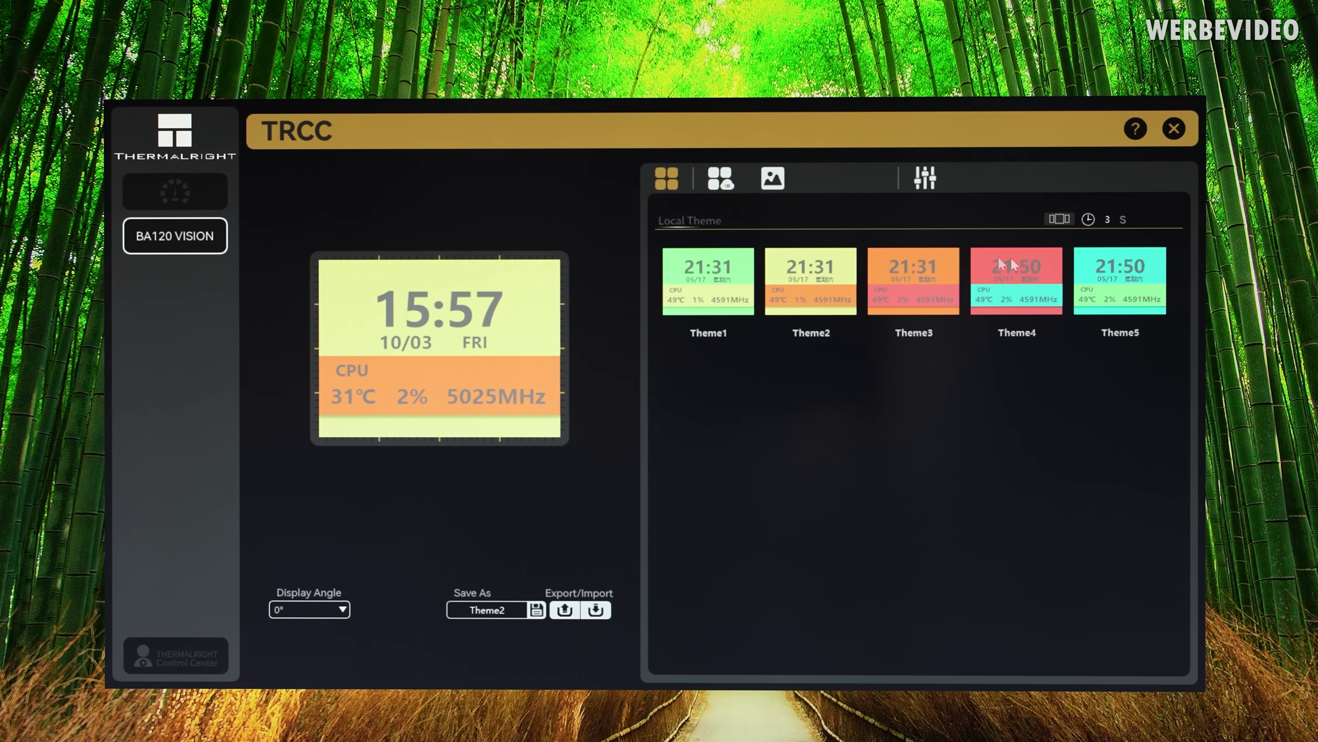
- Switch to TRCC and apply the local Theme3 to the BA120 VISION display
click(1025, 270)
click(948, 272)
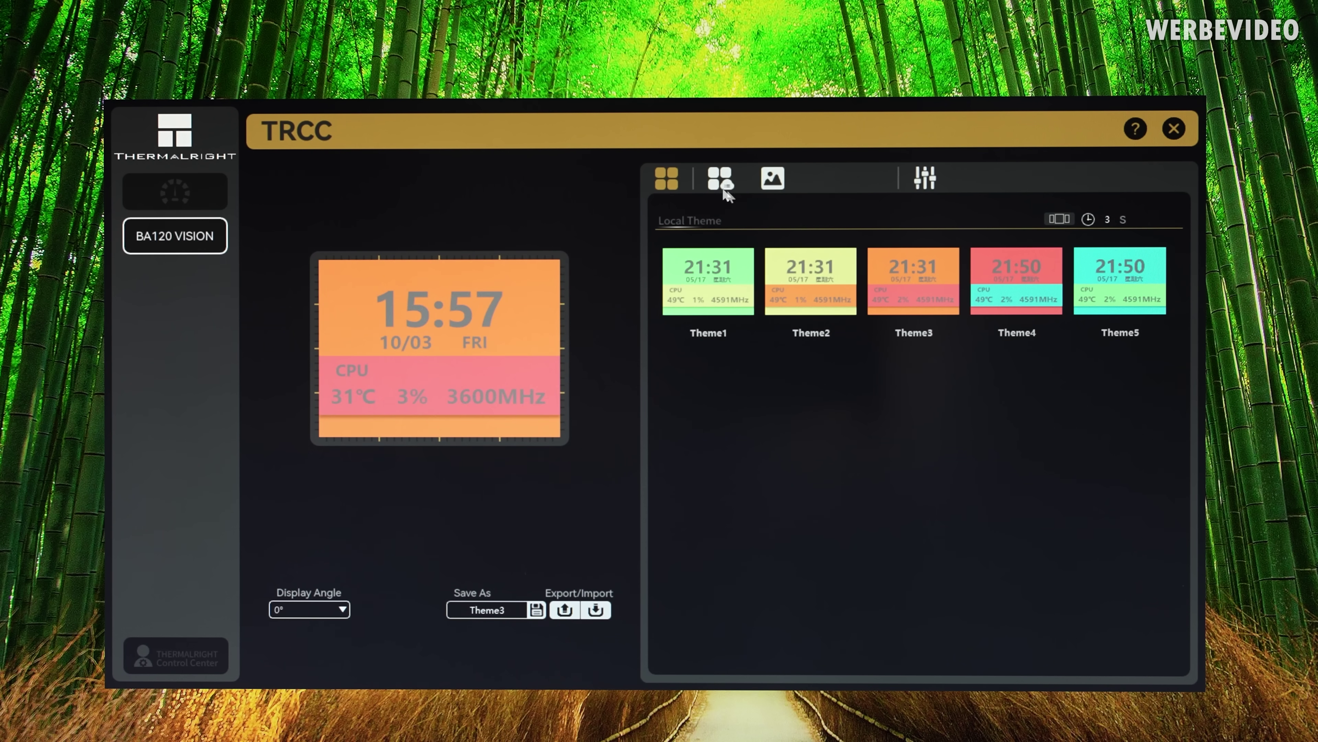
- Browse the online themes, try 006c and 012b, and apply theme 003a to the display
click(717, 180)
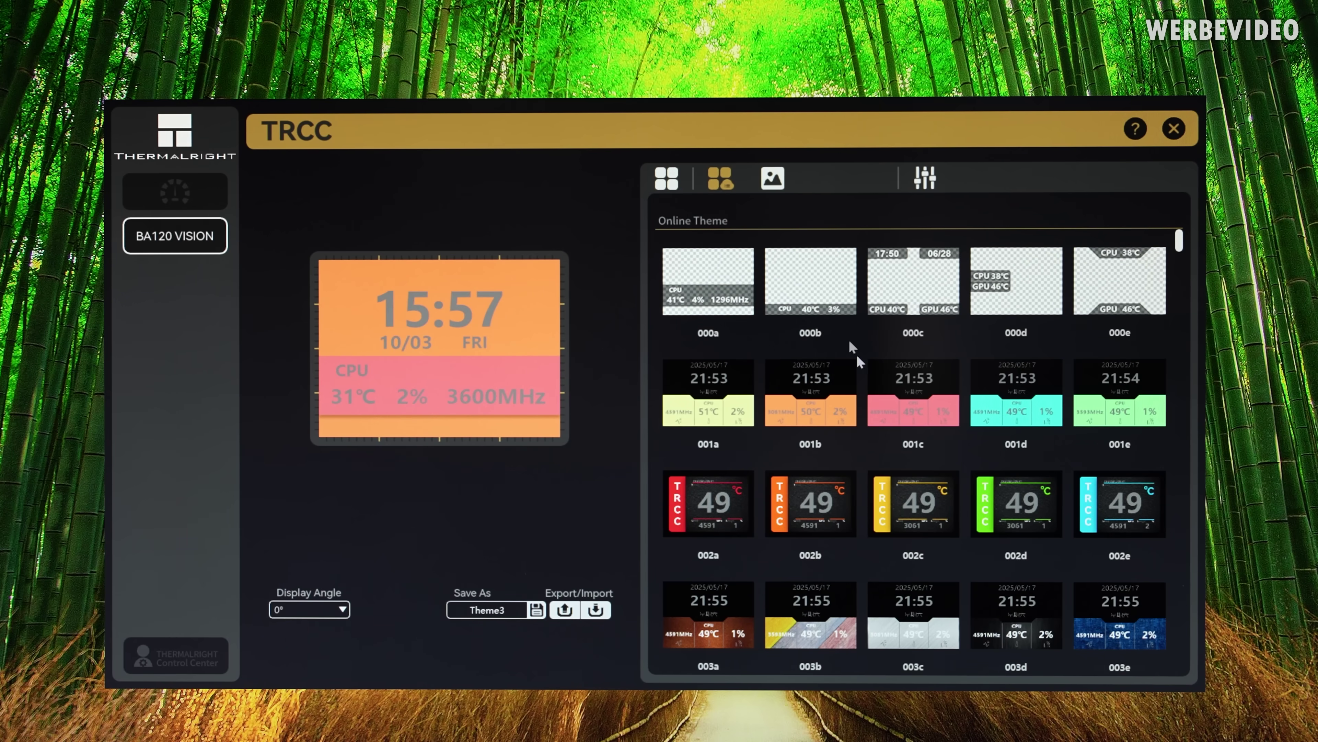
scroll(856, 356, down, 10)
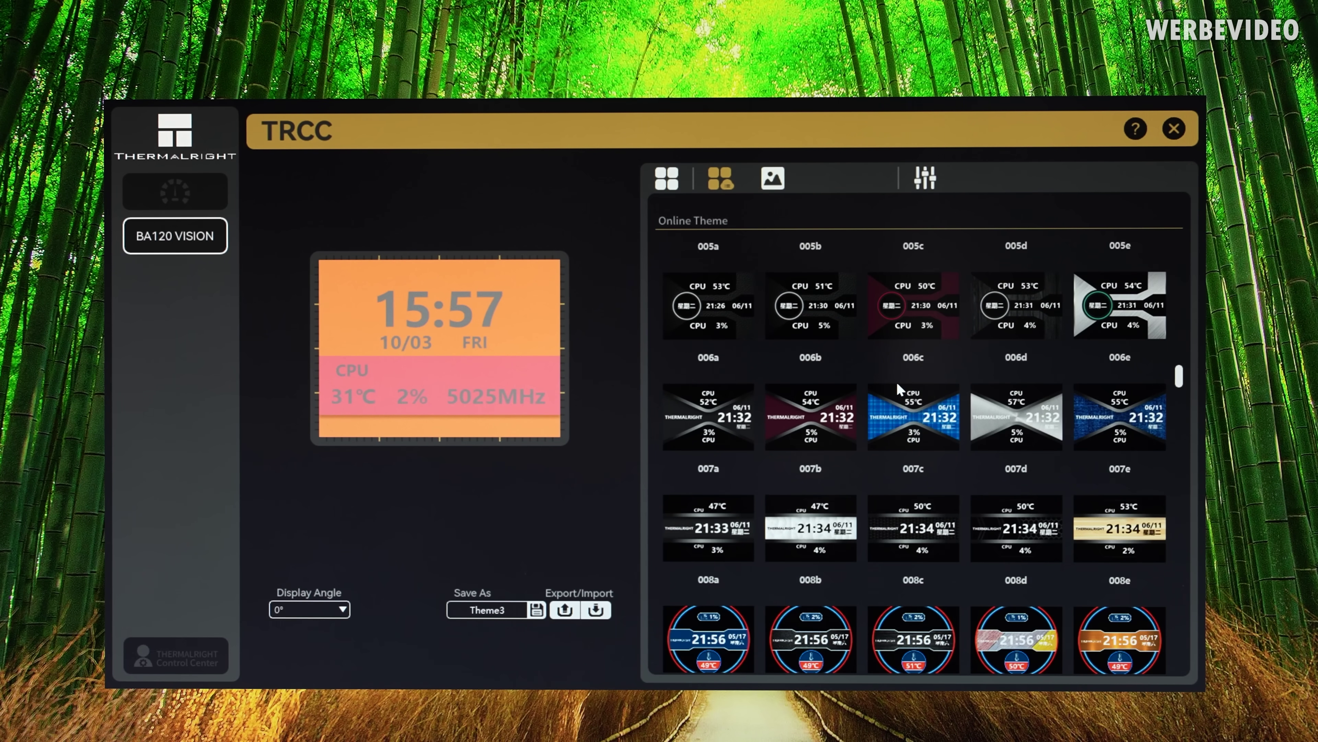
click(916, 319)
scroll(884, 447, down, 4)
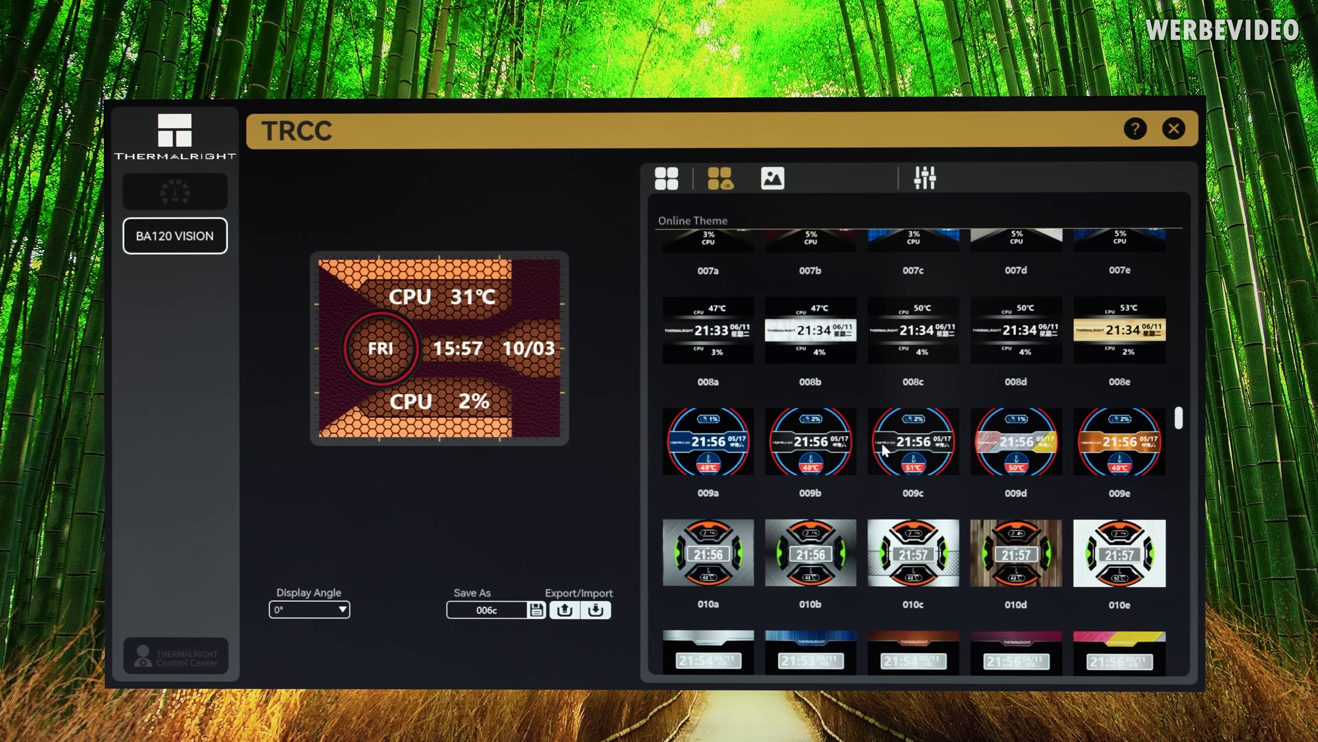
scroll(882, 447, down, 7)
click(837, 406)
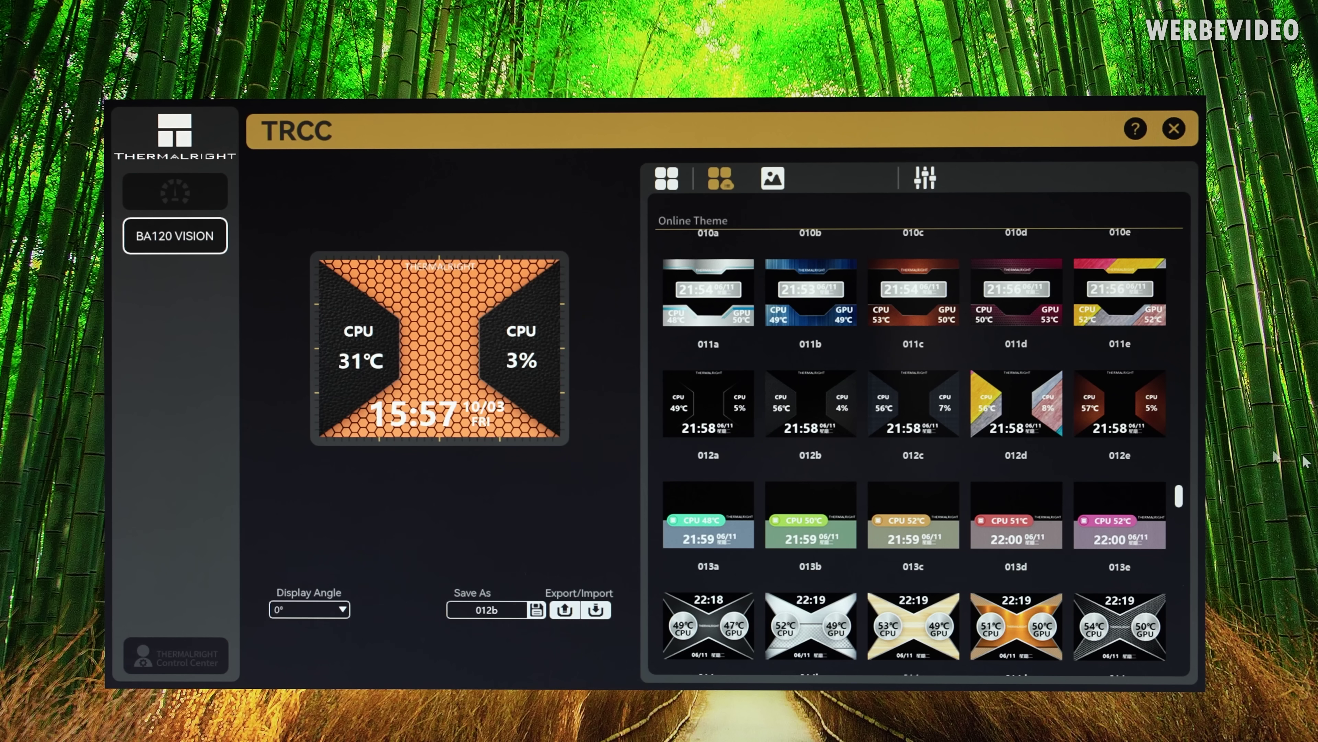
drag(1182, 501, 1181, 294)
click(721, 362)
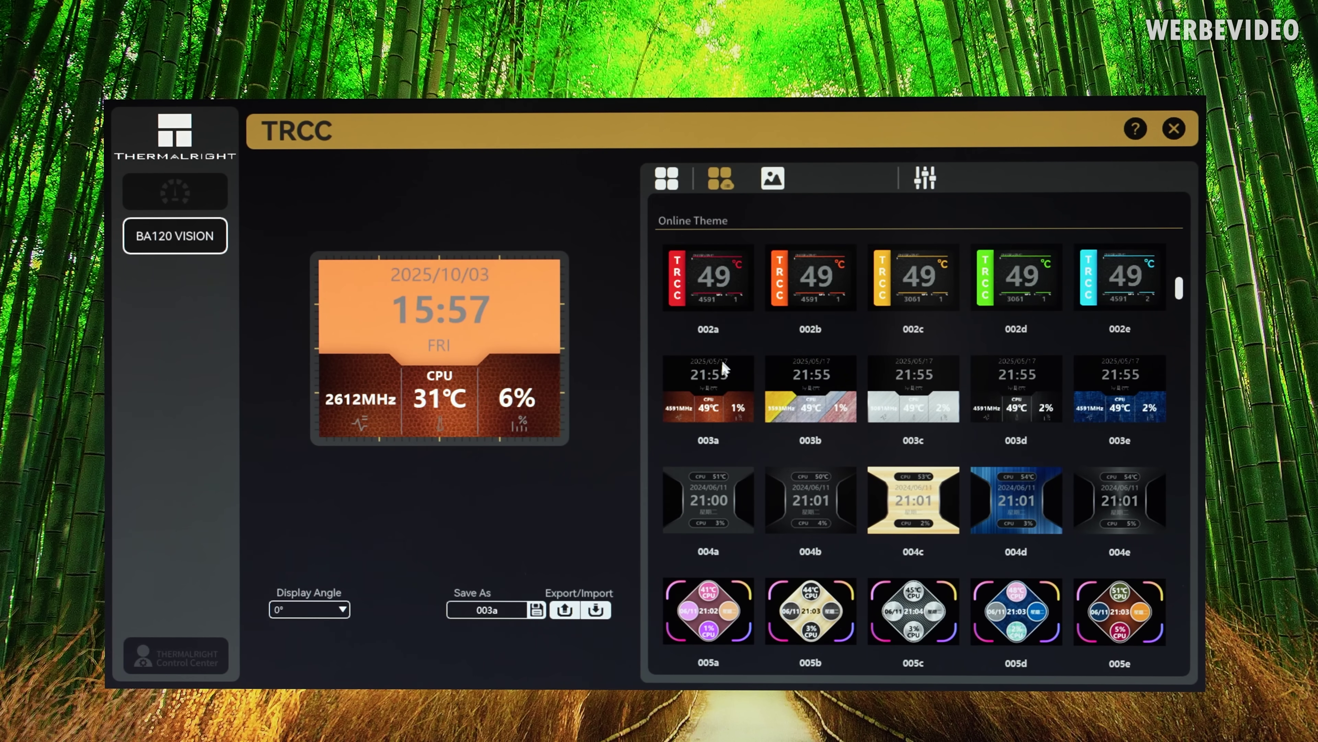
- Inspect the theme's text and value settings, including the CPU temperature element and the sensor values available to add
click(927, 178)
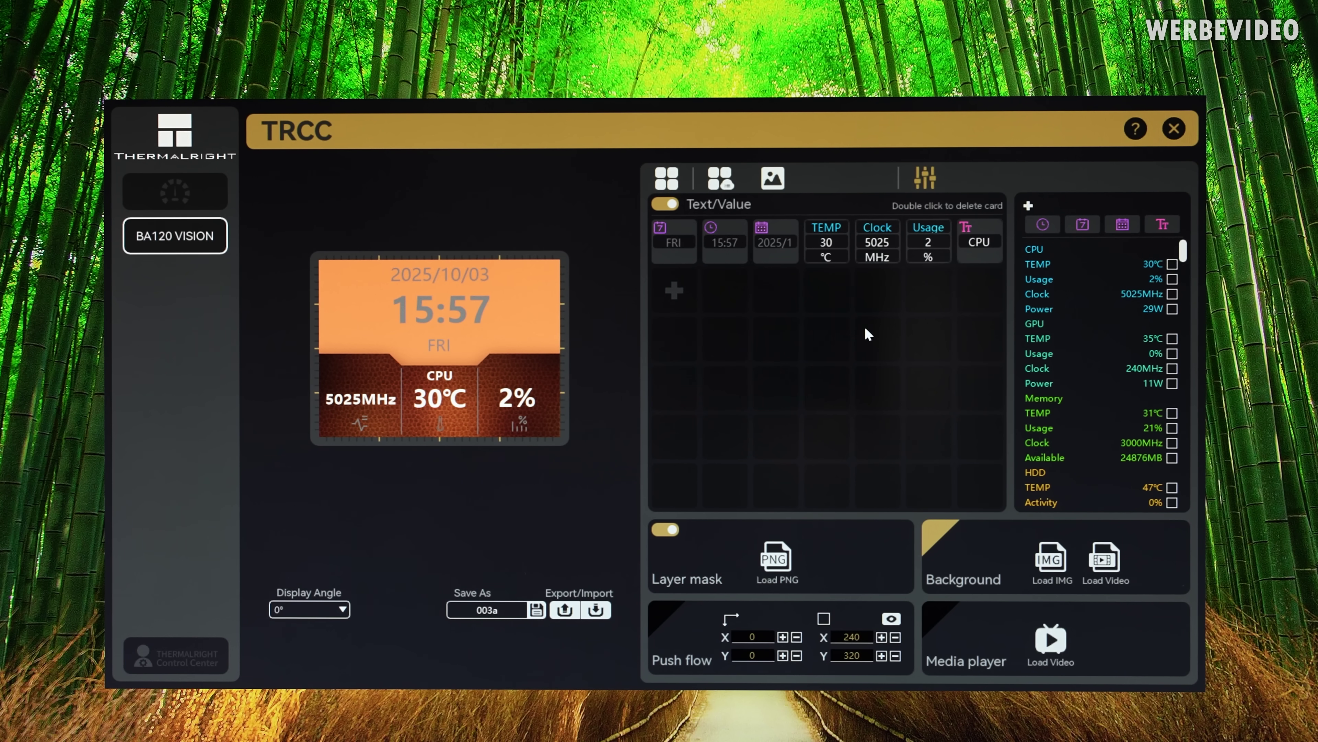
click(496, 316)
click(441, 402)
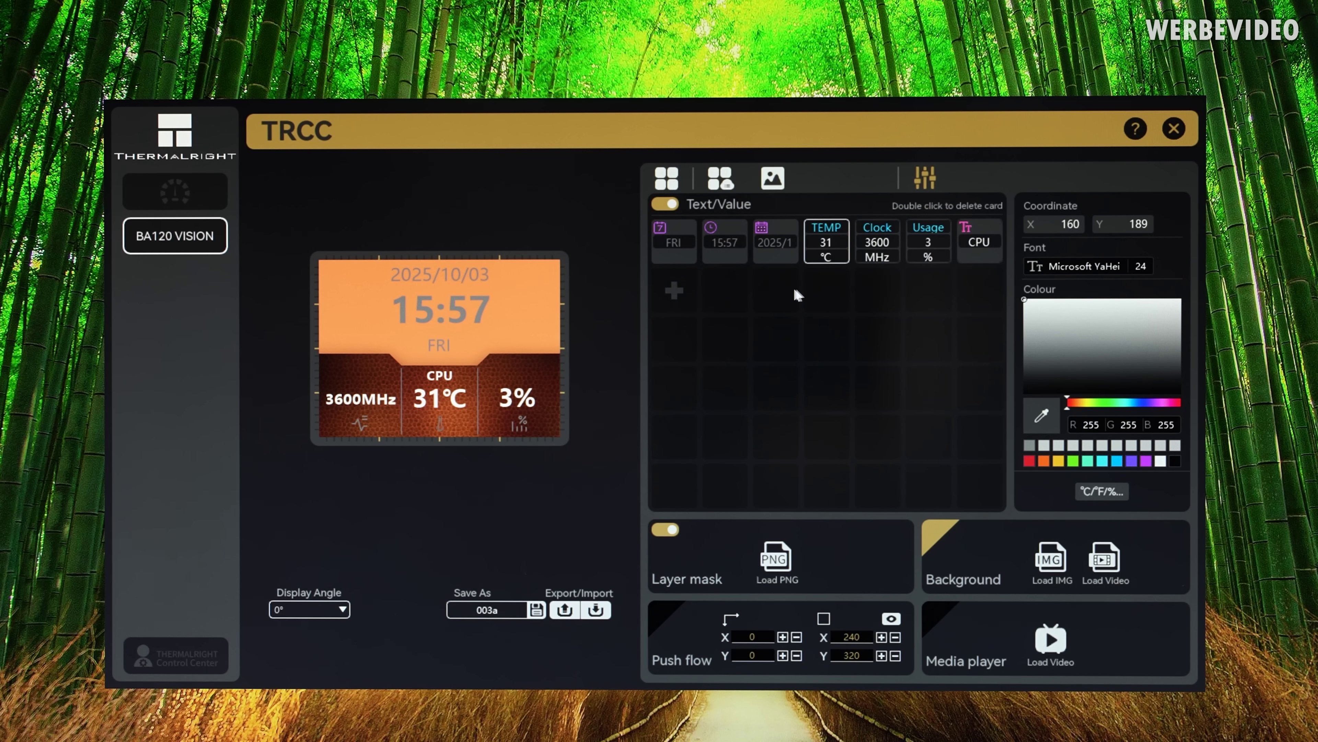
click(674, 291)
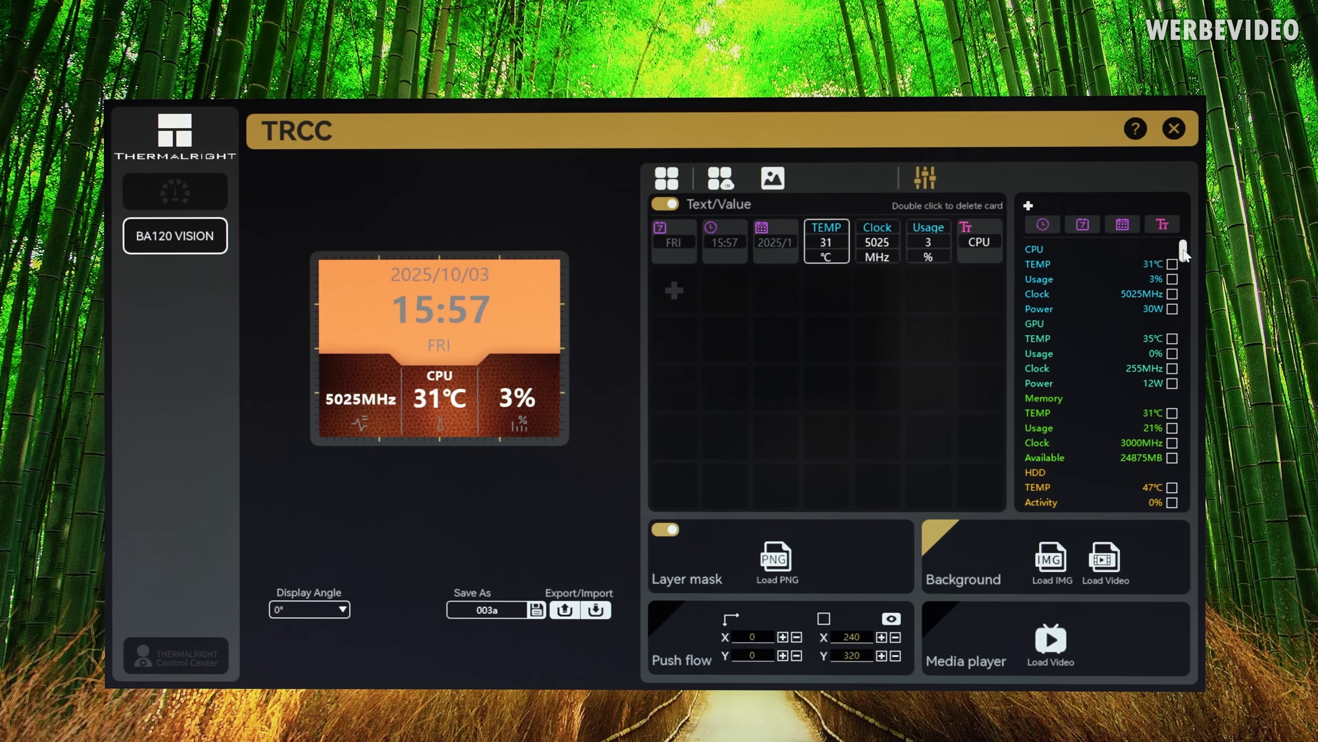
drag(1186, 254, 1214, 204)
drag(1183, 254, 1215, 201)
- Browse the full background gallery for the display's theme
click(774, 180)
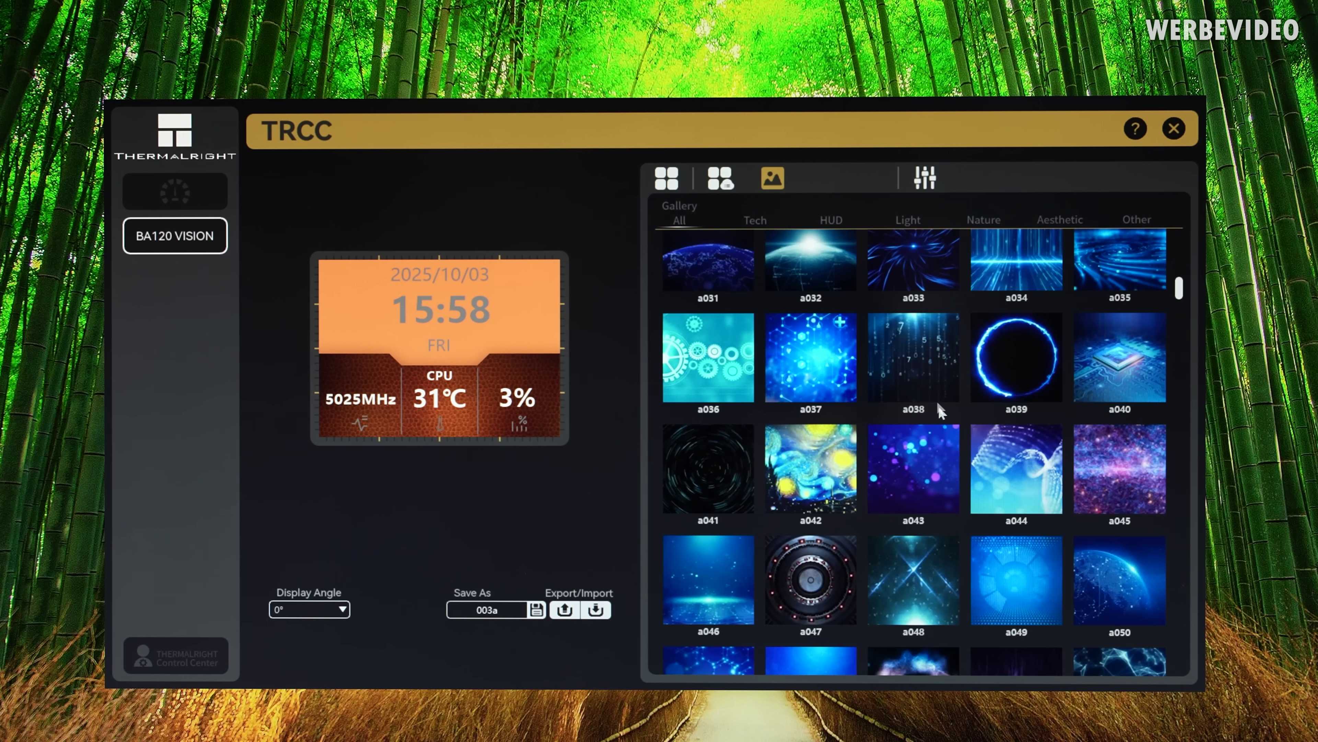
scroll(956, 452, up, 8)
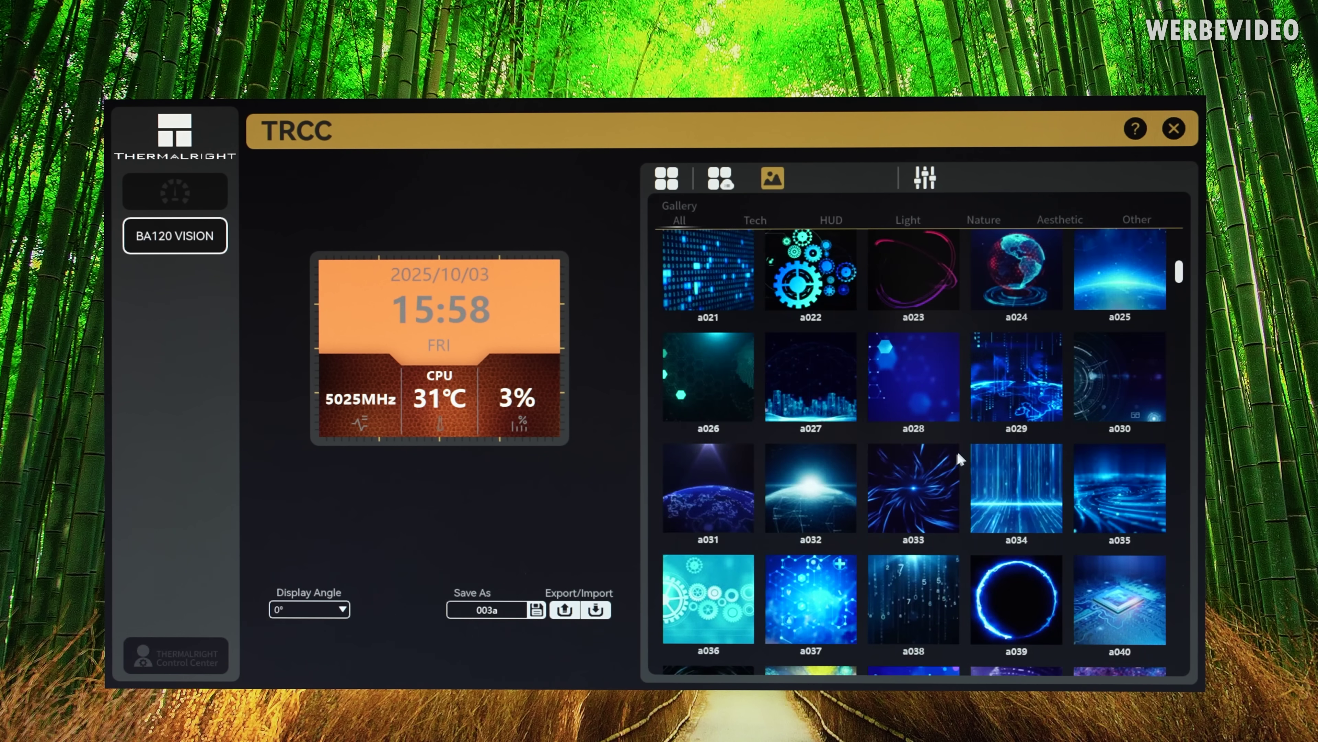
scroll(870, 402, up, 3)
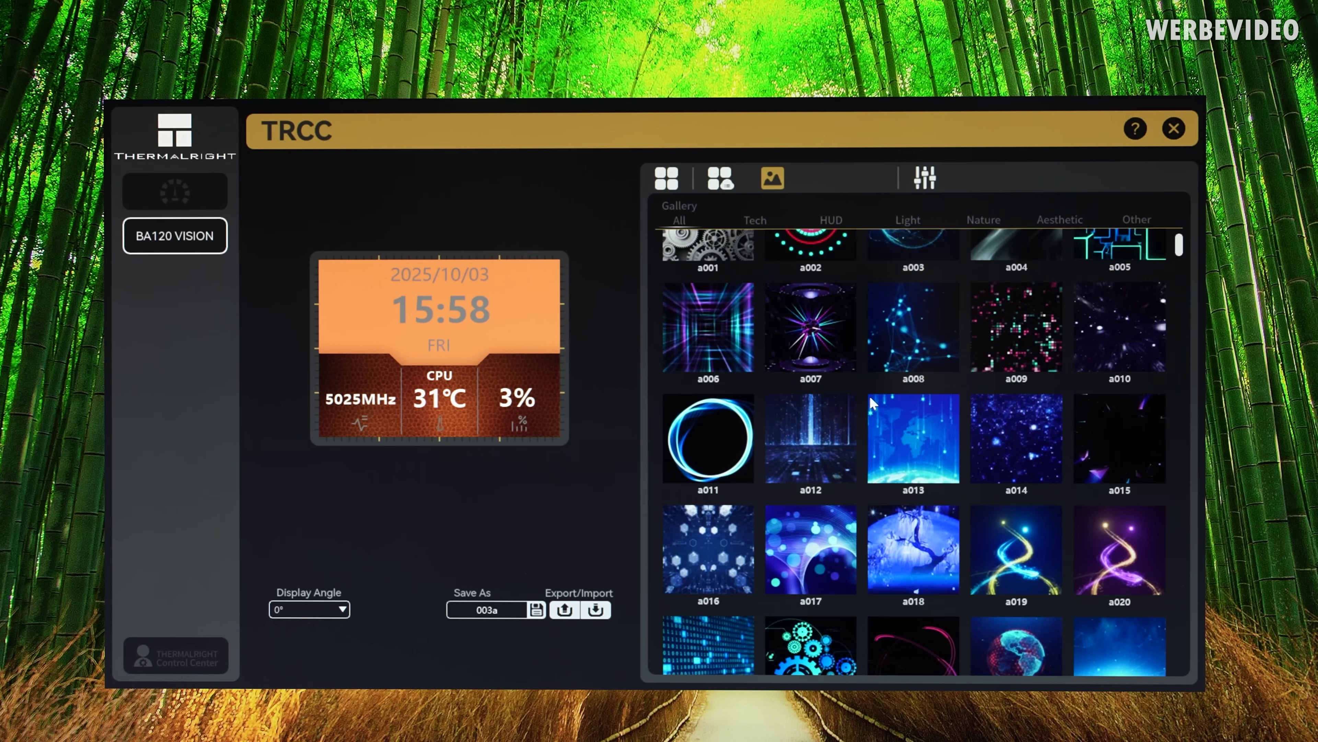
scroll(786, 406, down, 2)
scroll(835, 557, up, 3)
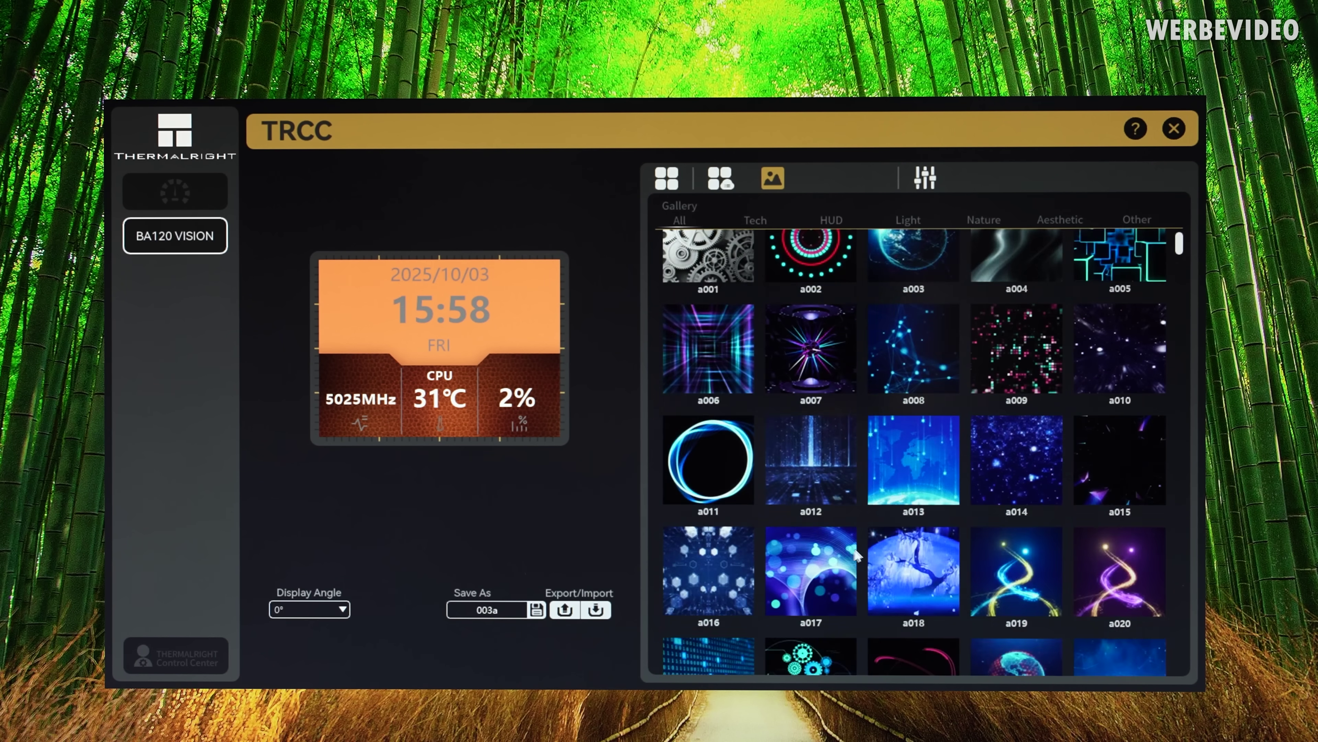
scroll(907, 490, down, 2)
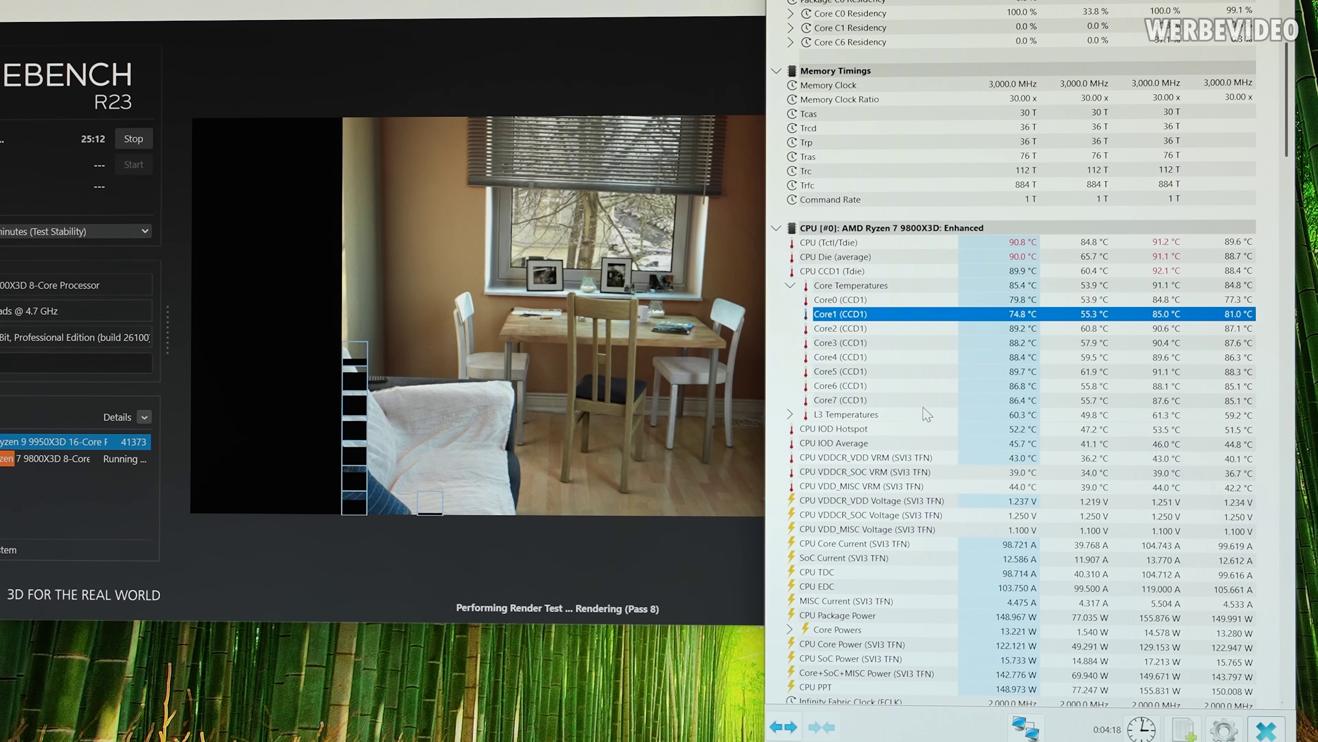
- Switch to HWiNFO and check CPU (Tctl/Tdie), the Core5 temperature, CPU Package Power and the Core 2 clock during Pass 8
click(1010, 242)
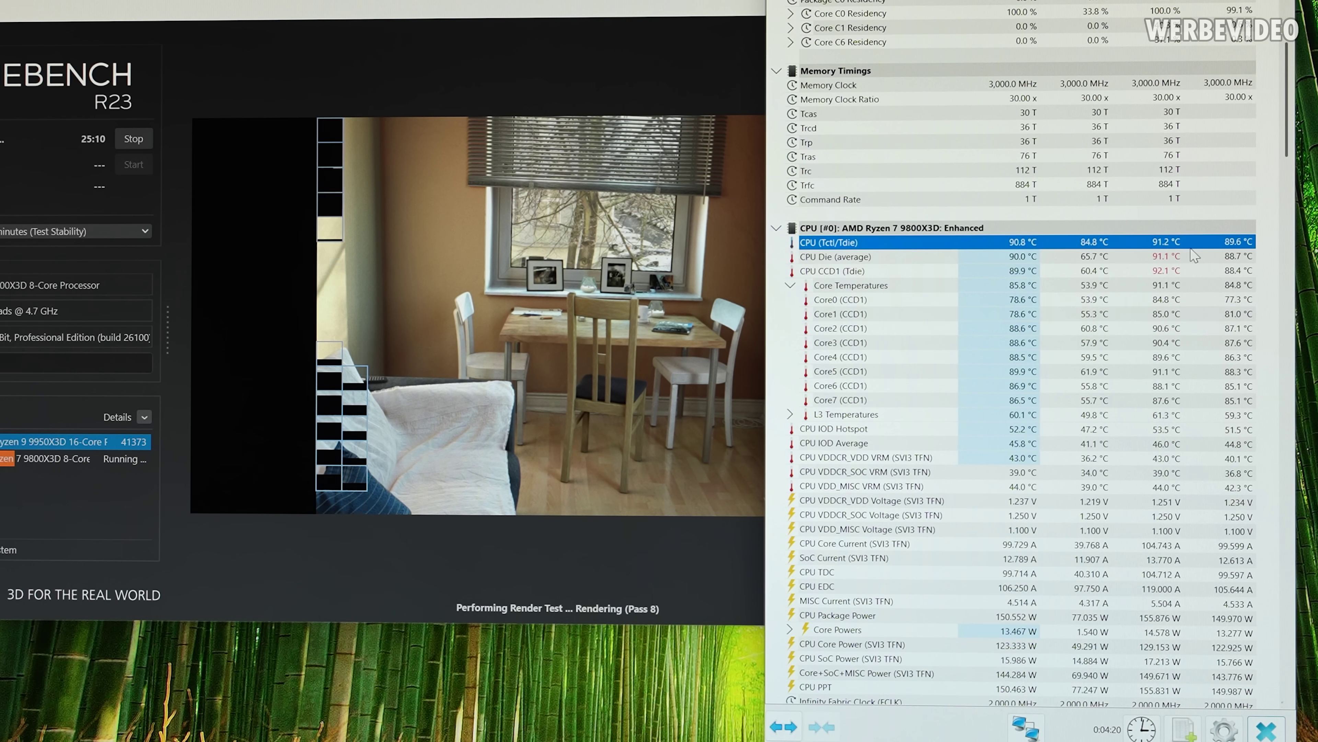
click(933, 371)
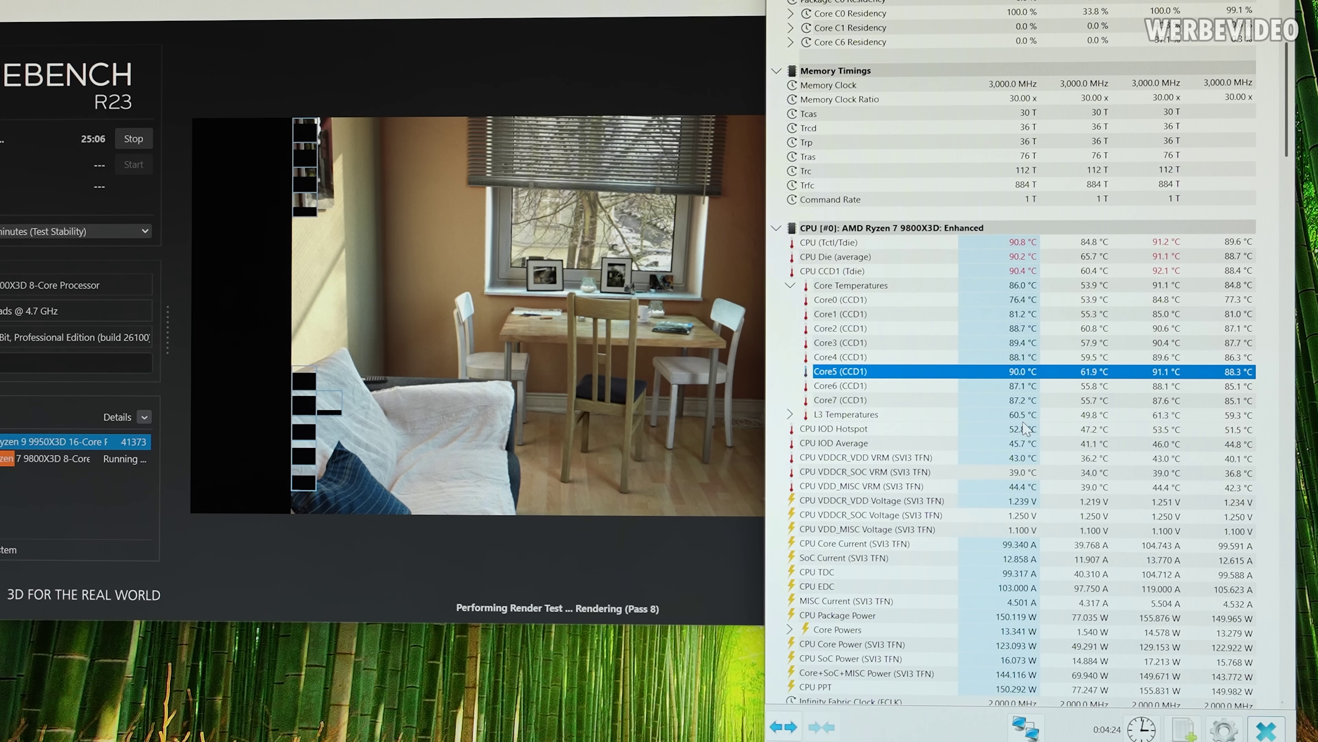
click(902, 617)
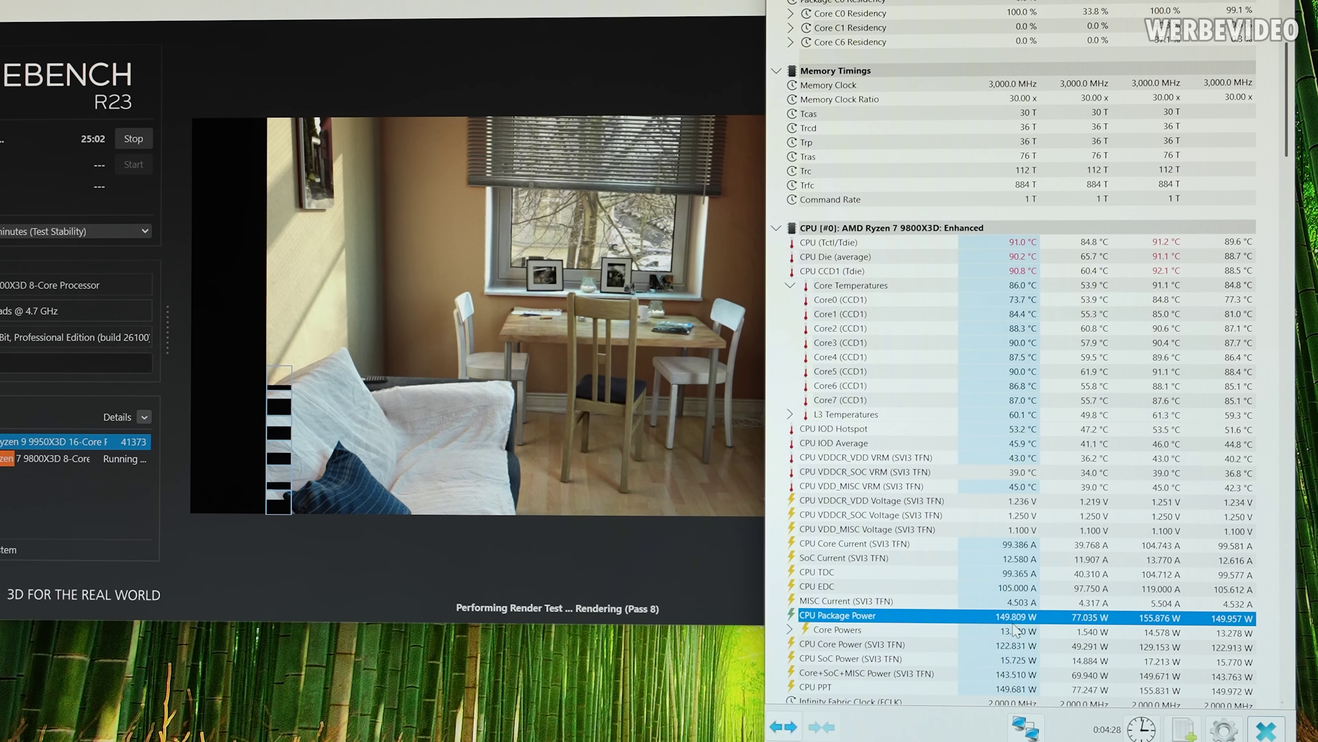
scroll(1015, 629, up, 10)
click(934, 184)
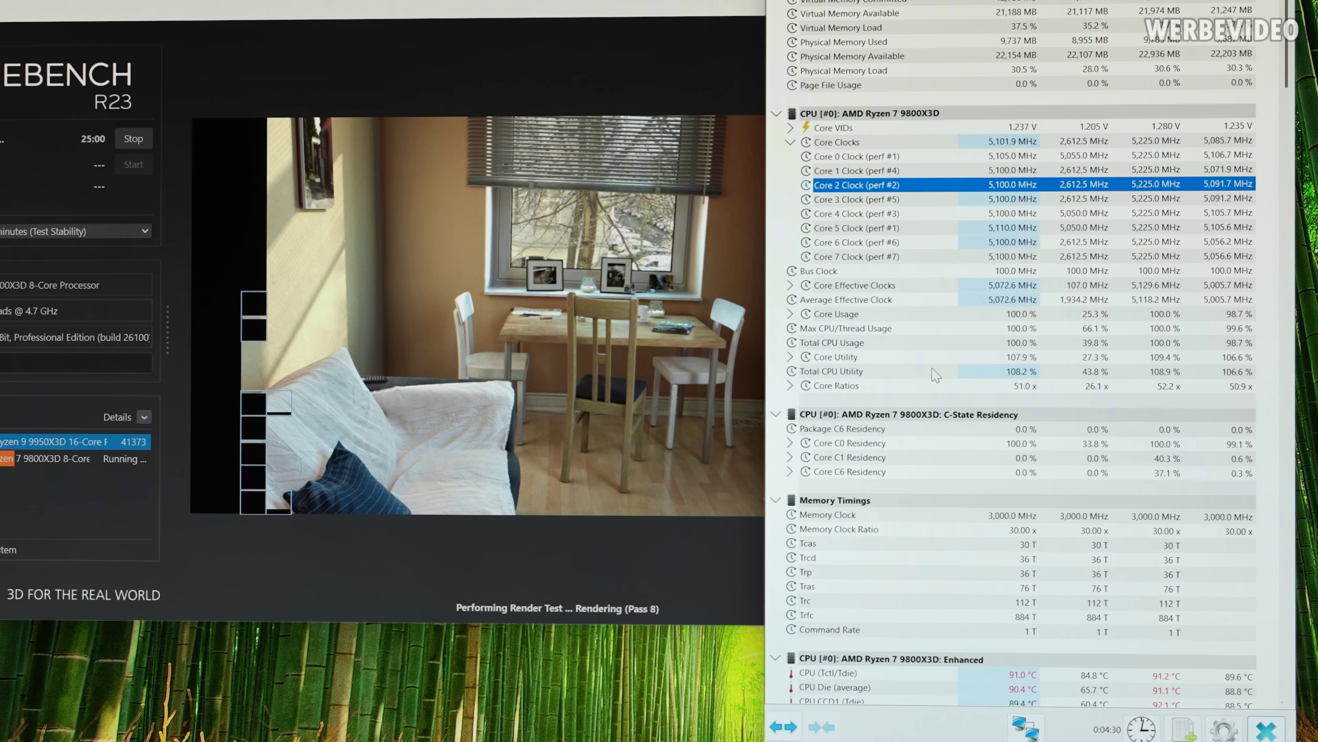
mouse_move(988, 423)
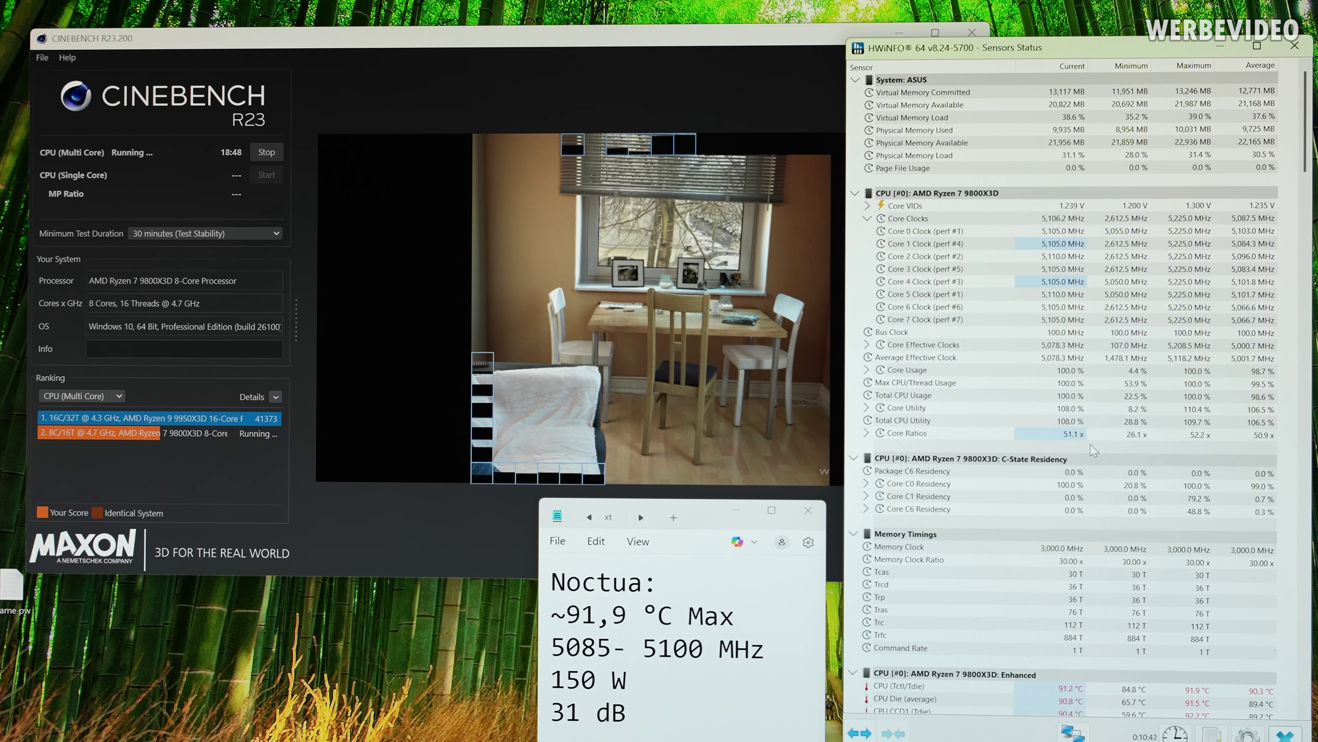
- Compare the CPU temperatures, CPU Package Power and Core 0 clock with the Noctua results in the open note
scroll(1092, 450, down, 10)
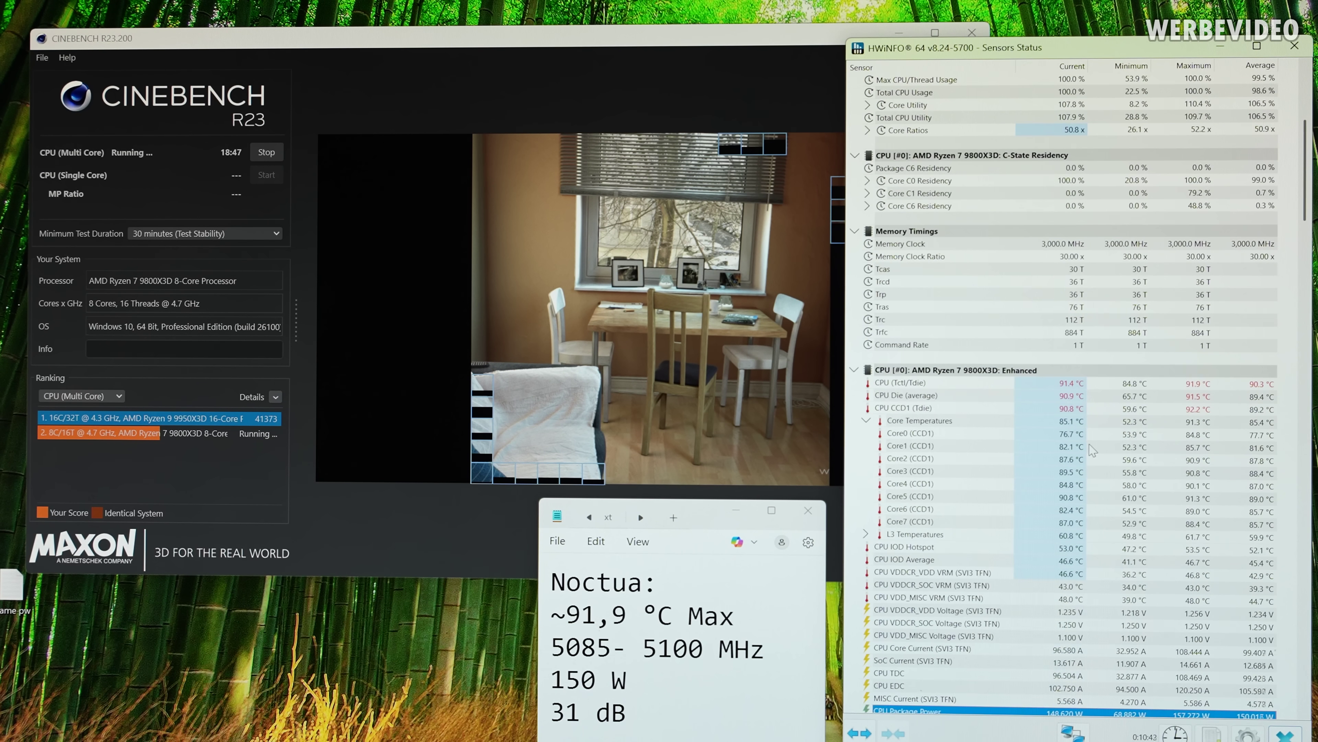
scroll(1093, 450, down, 3)
click(1002, 358)
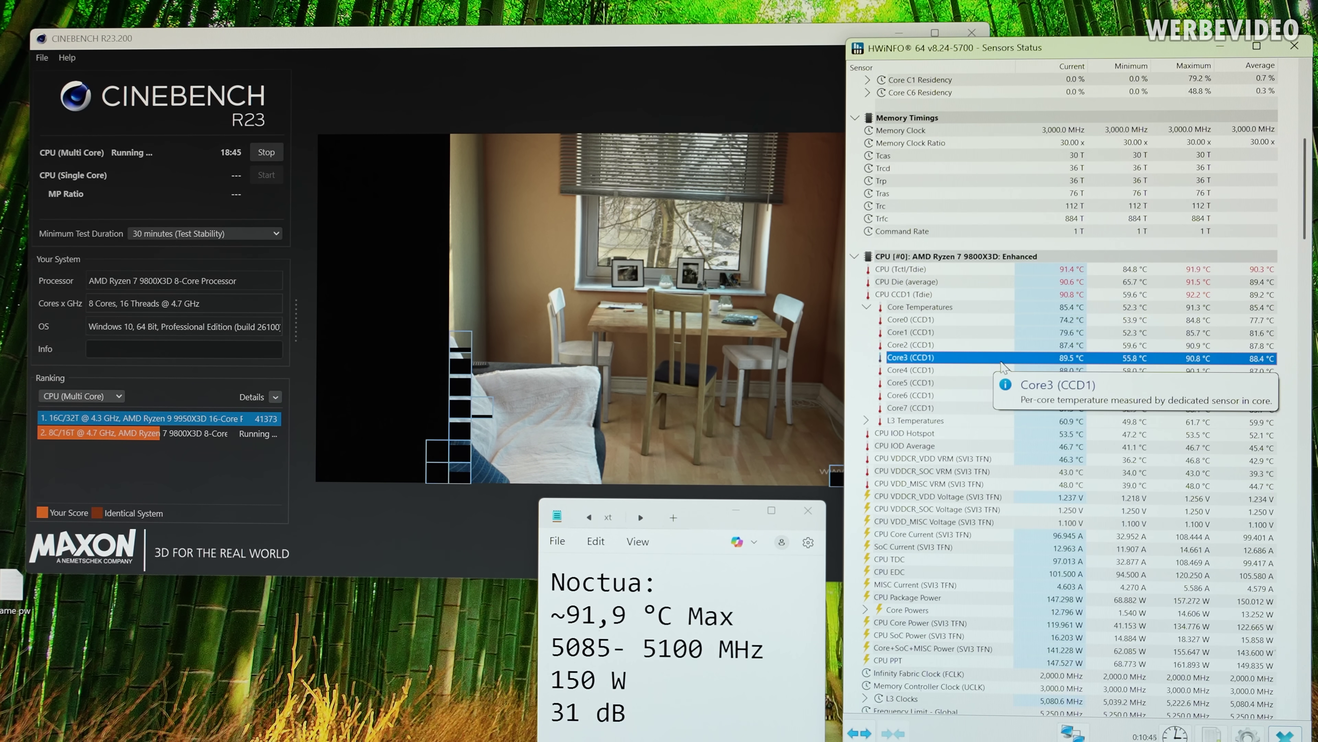
click(1187, 273)
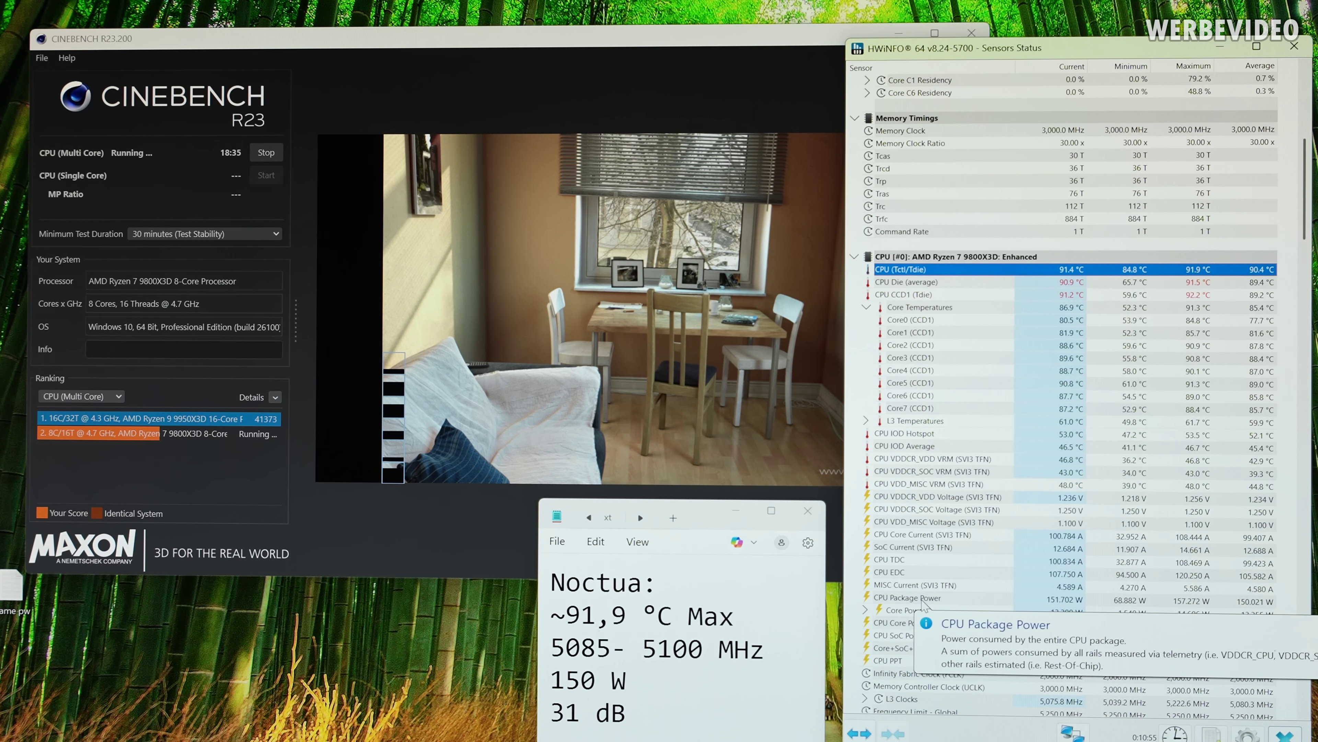
click(1053, 603)
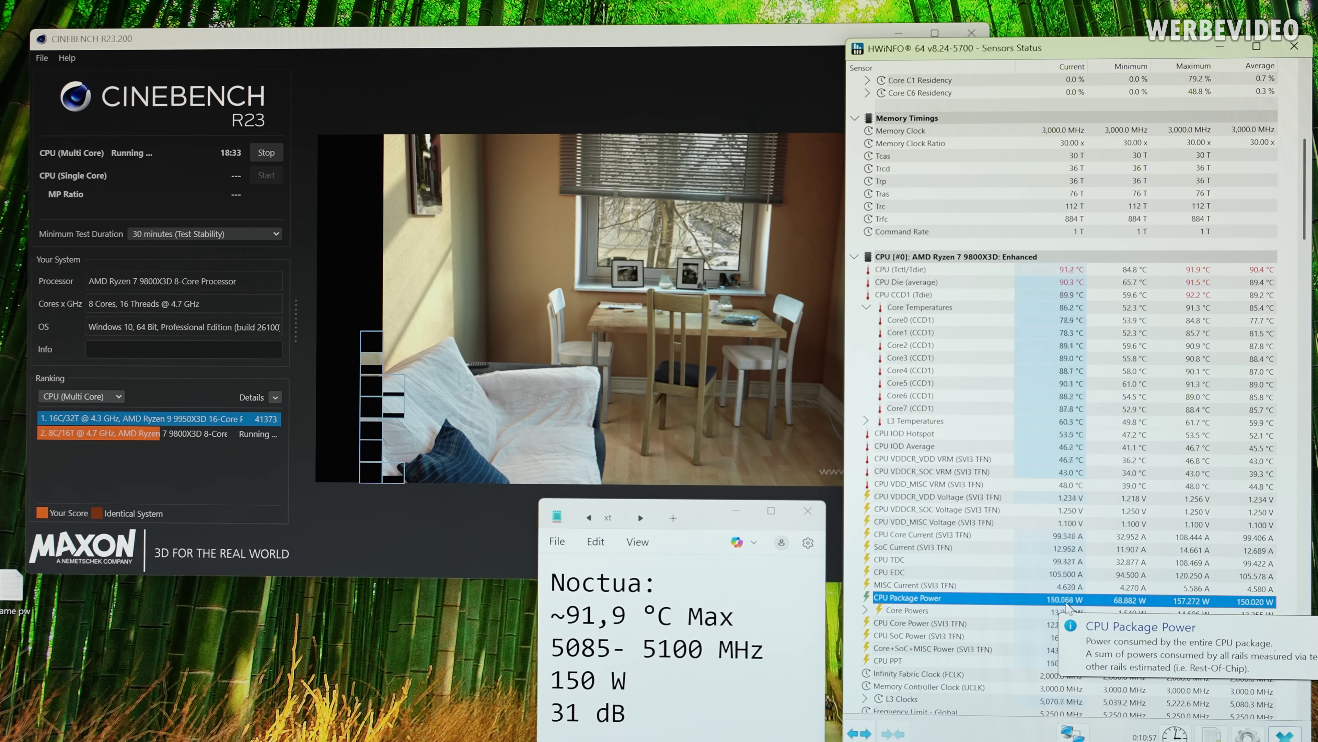
scroll(1065, 605, up, 10)
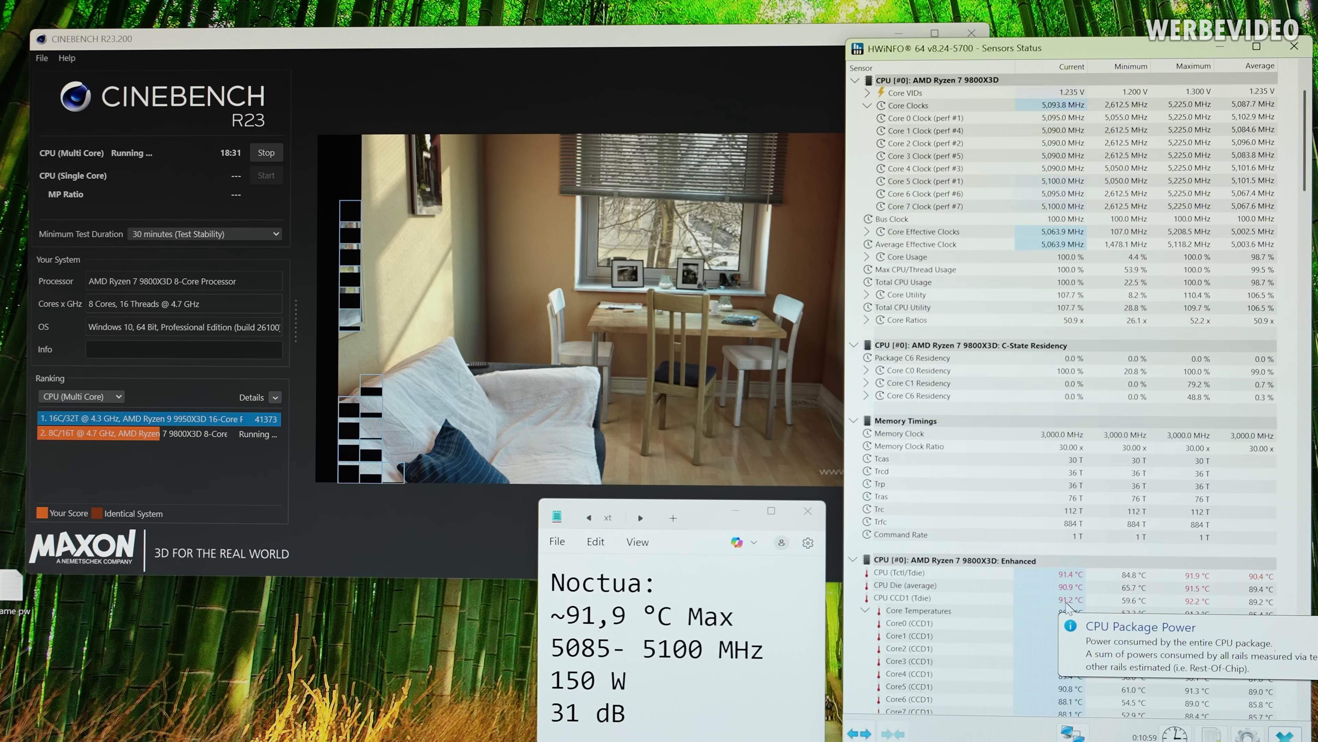
click(1037, 240)
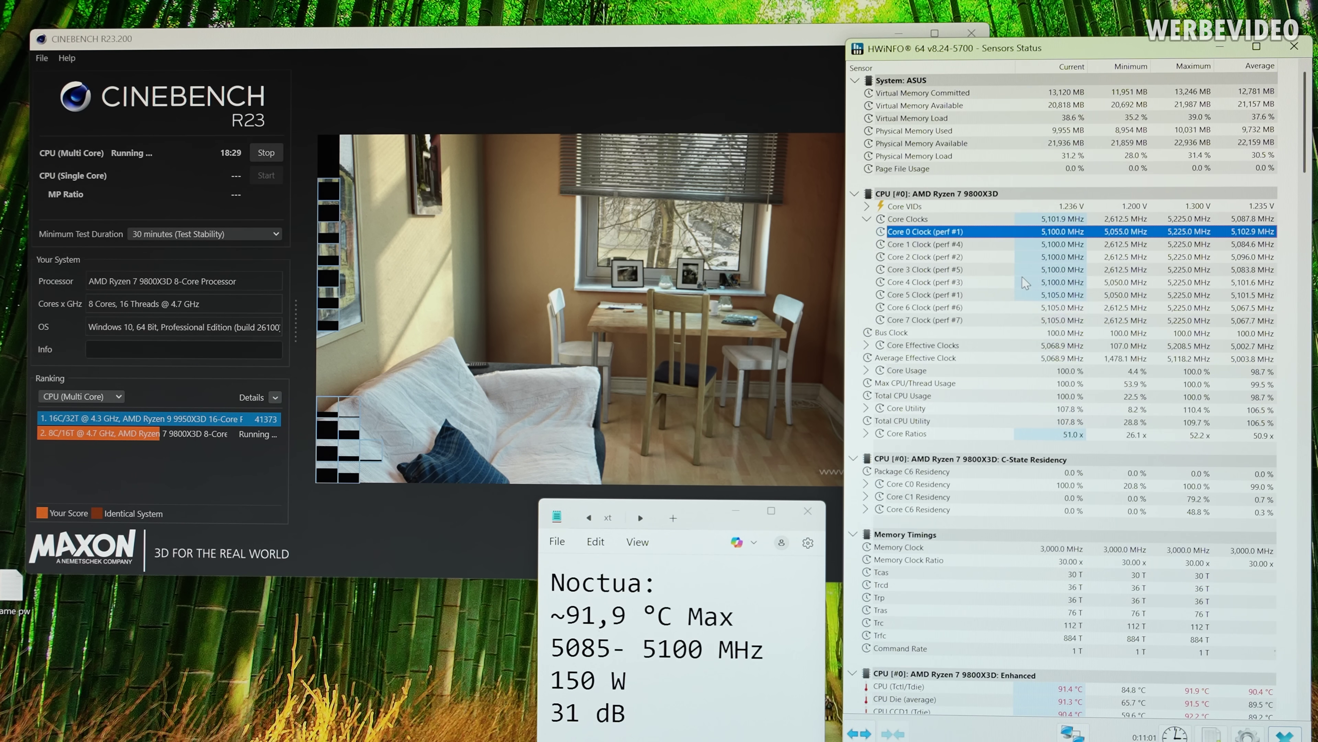
- Compare the Core 3 clock under Cinebench load with the Noctua 5085-5100 MHz range in the note
click(1030, 282)
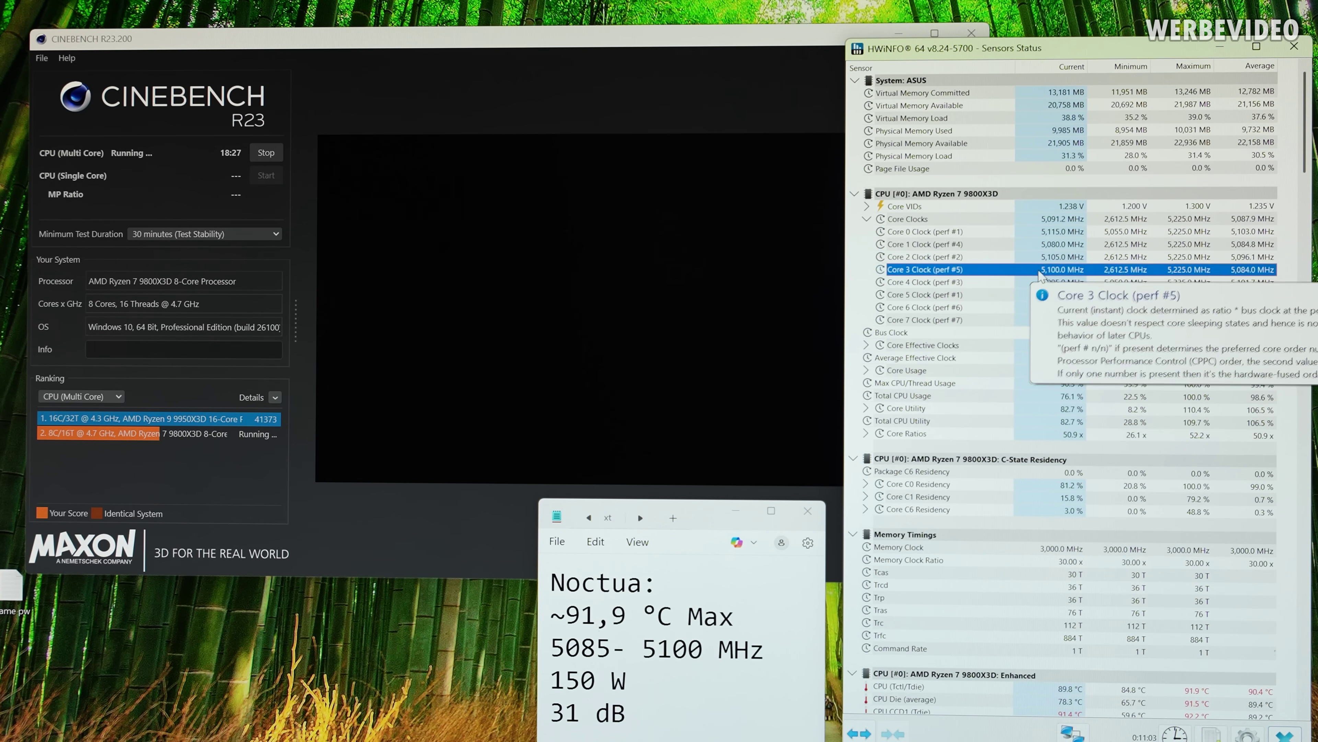
click(1038, 269)
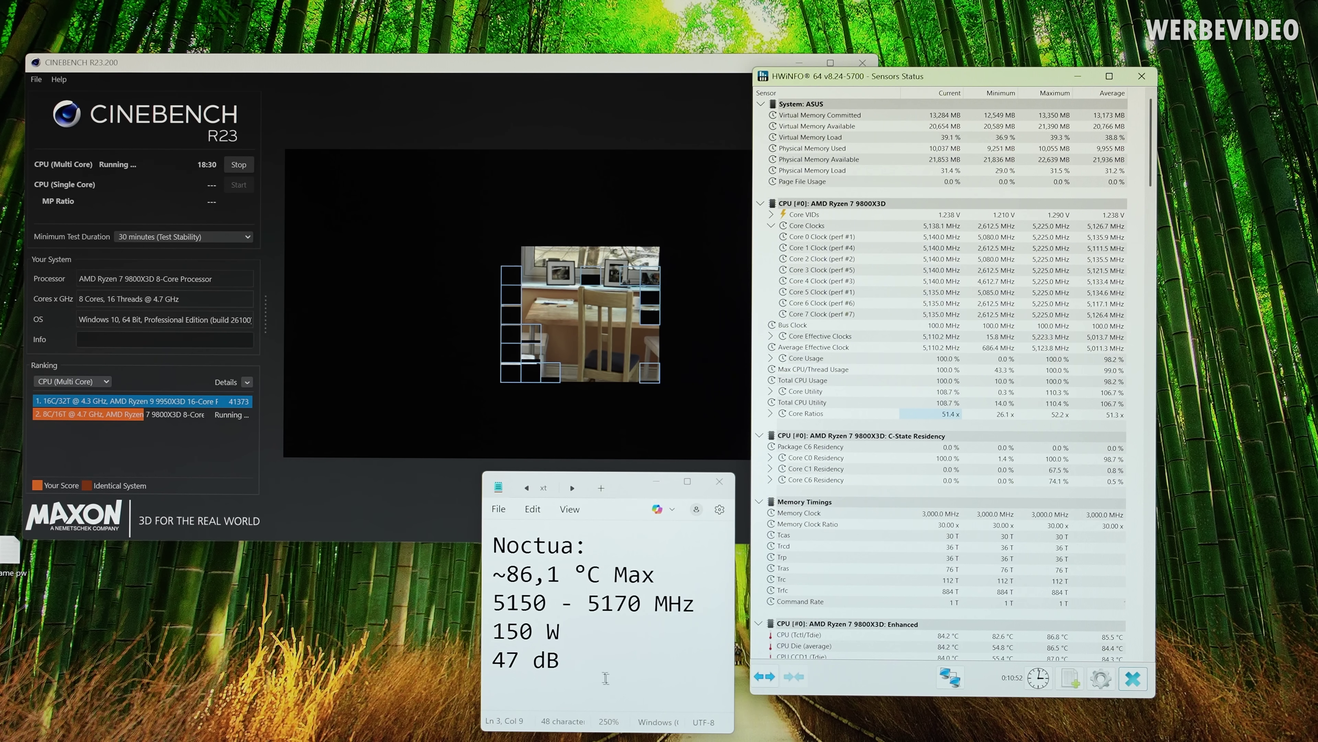
- Compare the per-core clocks, including Core 3 and Core 4, with the Noctua 47 dB results in the note
drag(605, 677, 492, 538)
click(582, 609)
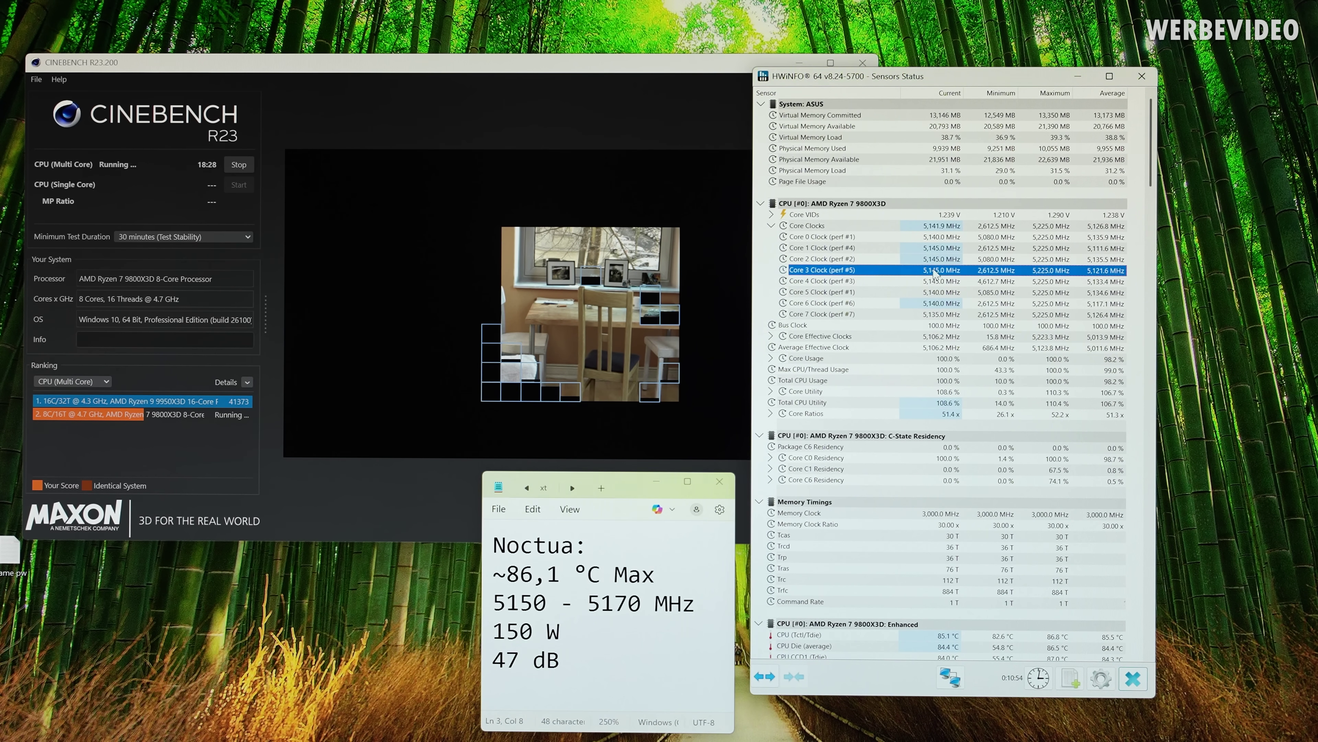
click(924, 269)
mouse_move(969, 273)
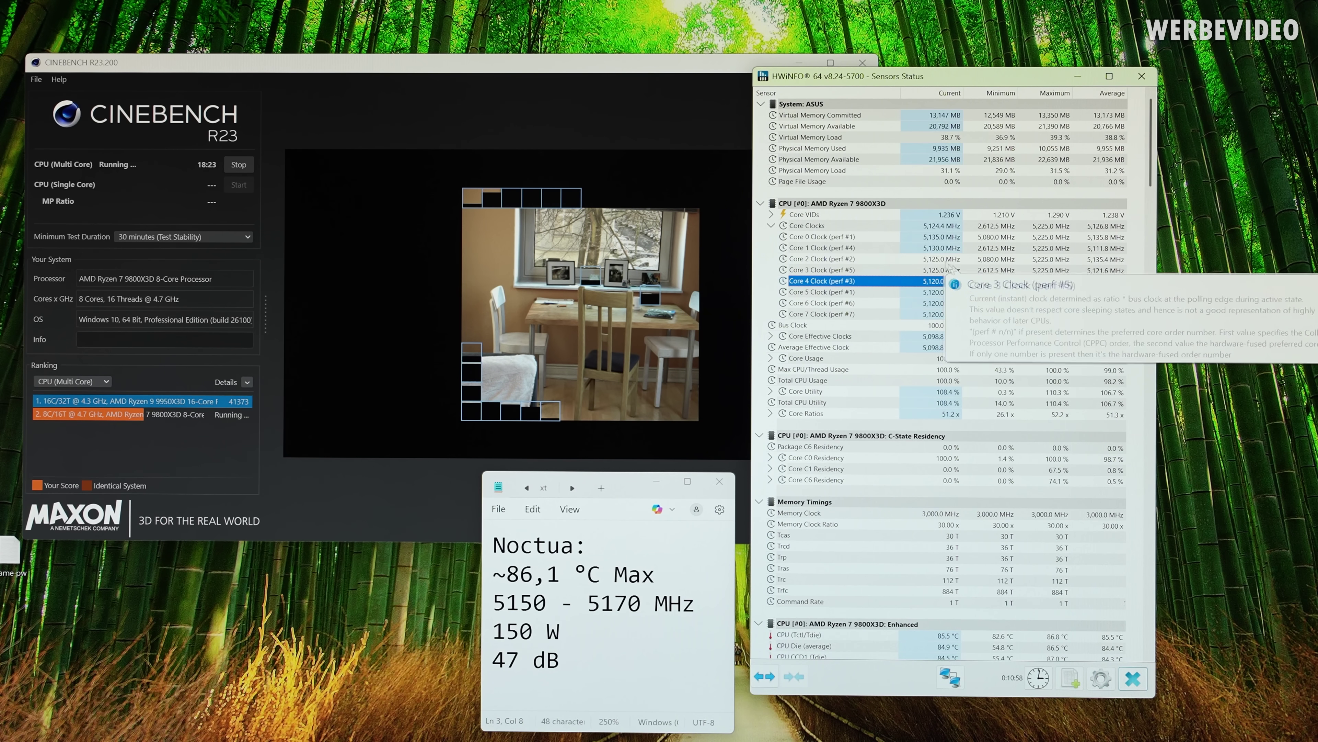
key(Up)
key(Up)
- Check the maximum CPU (Tctl/Tdie) temperature against the Noctua maximum in the note
scroll(965, 319, down, 9)
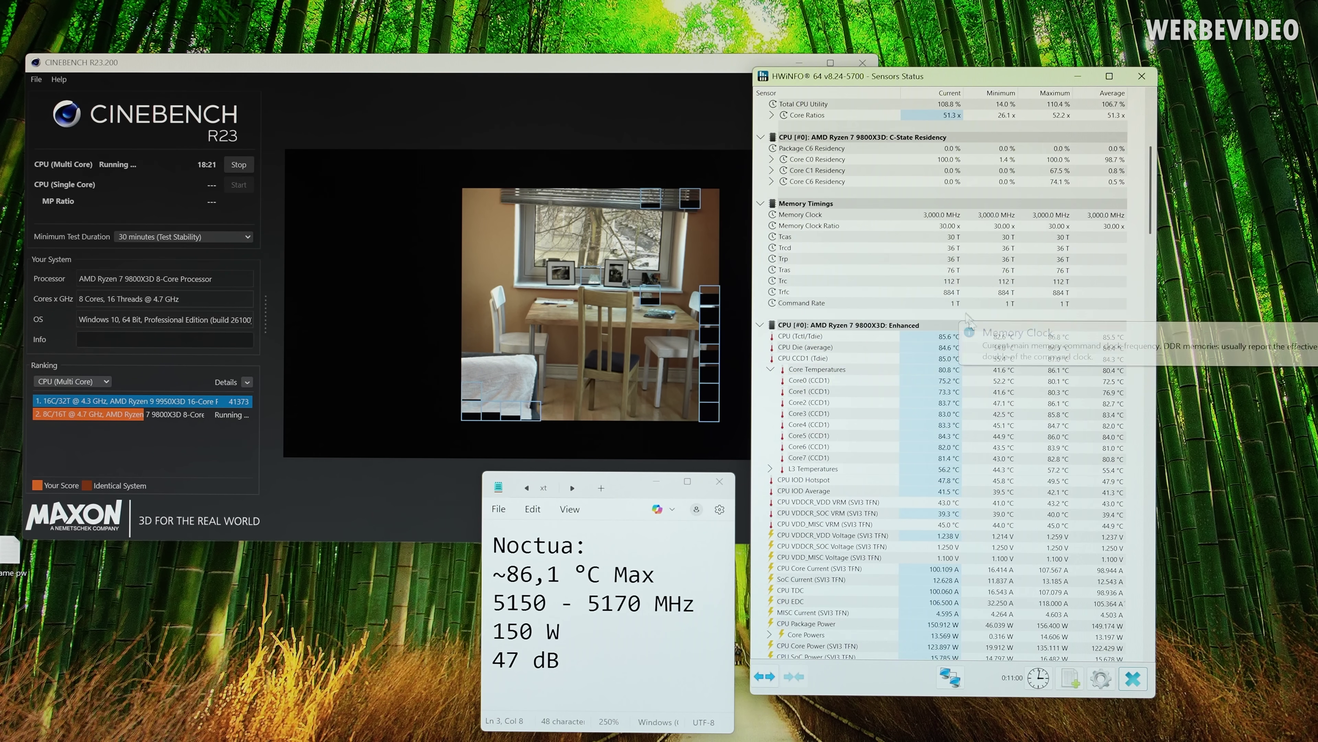
click(1018, 336)
scroll(1033, 383, down, 2)
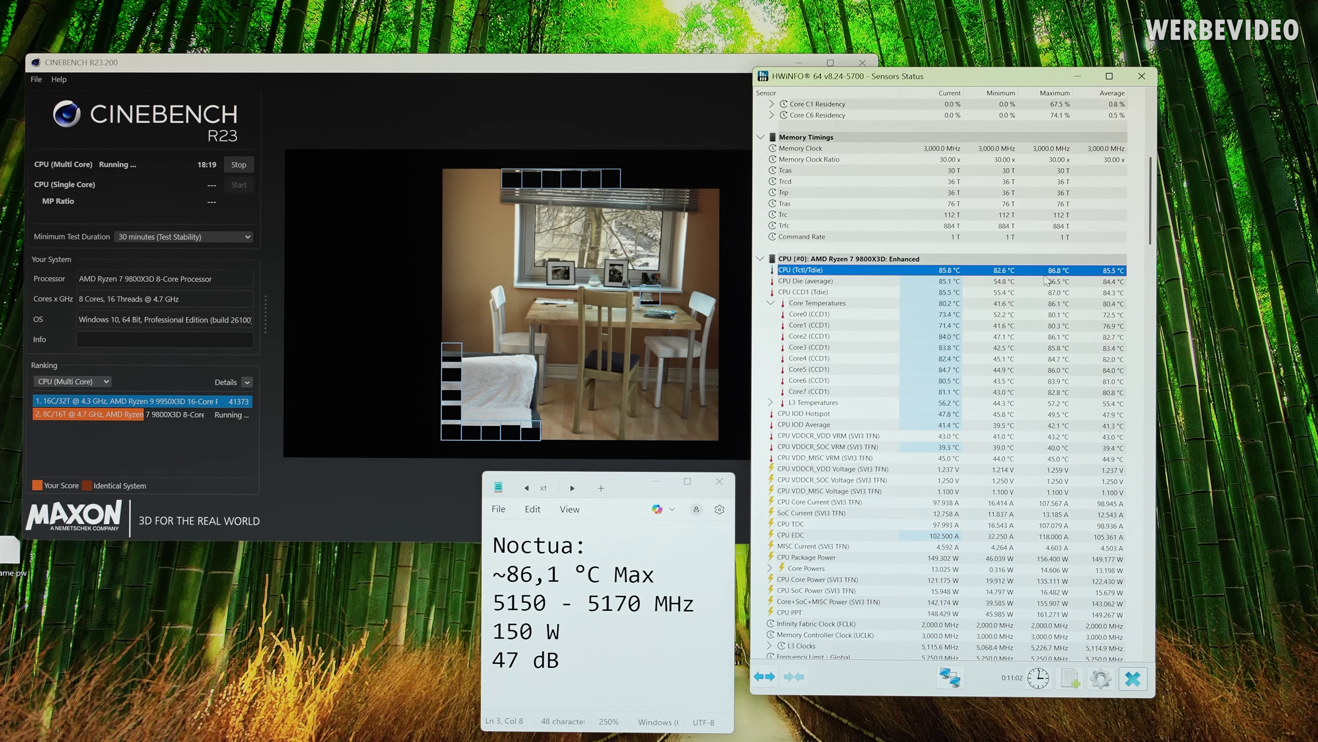
mouse_move(1058, 275)
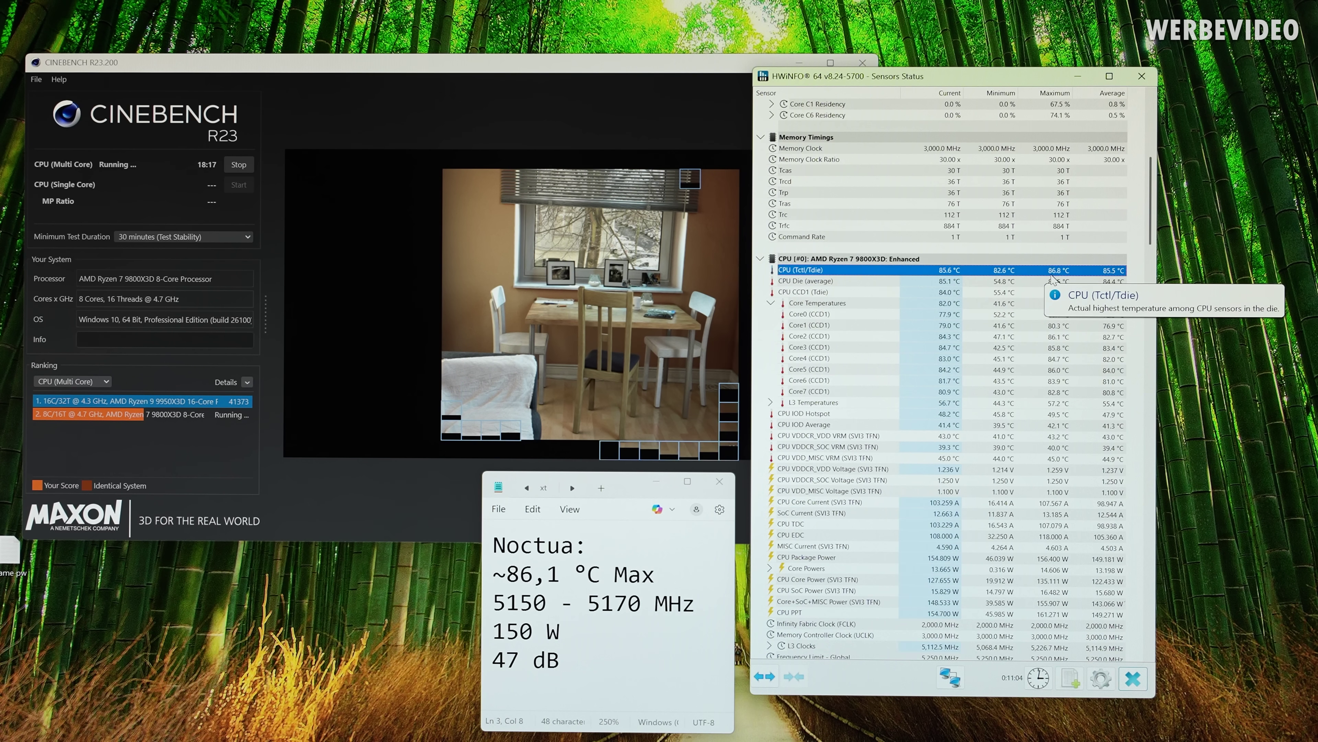
- Check CPU Package Power in the enhanced CPU sensors against the Noctua power figure
scroll(1063, 364, down, 5)
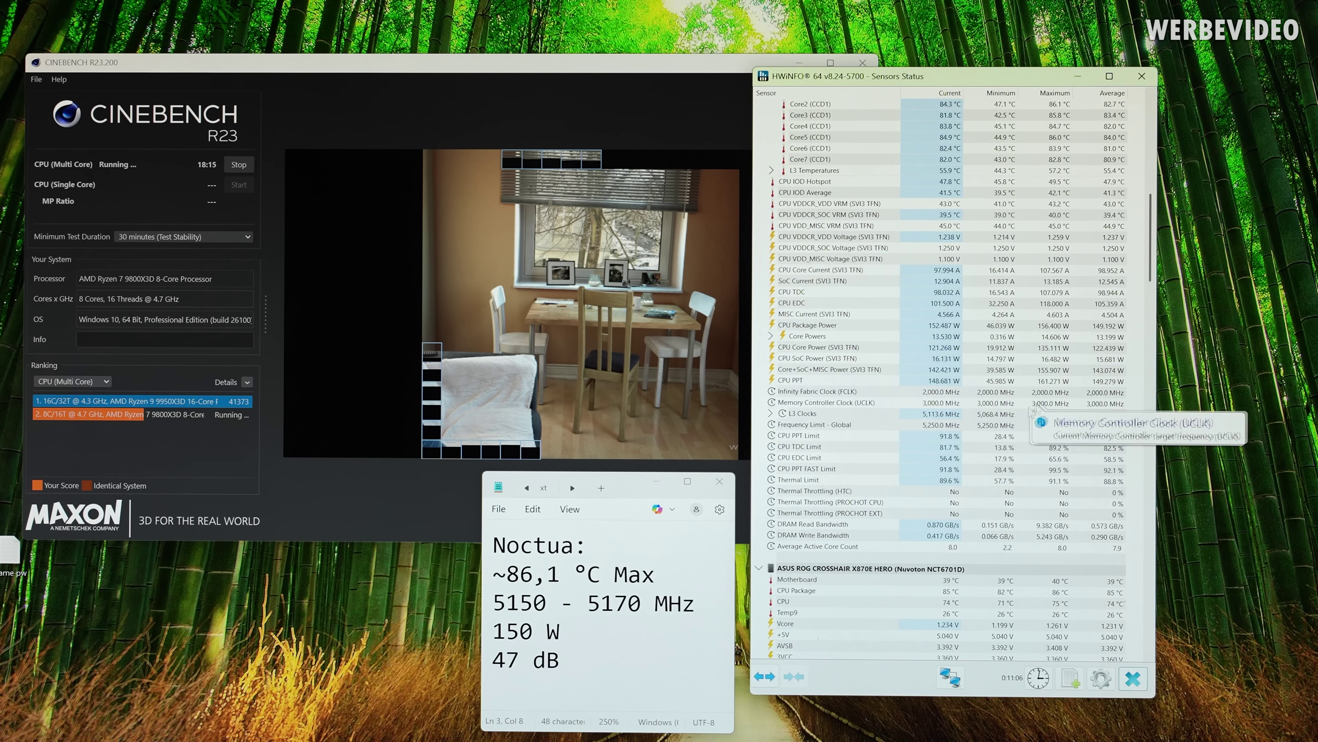
click(831, 391)
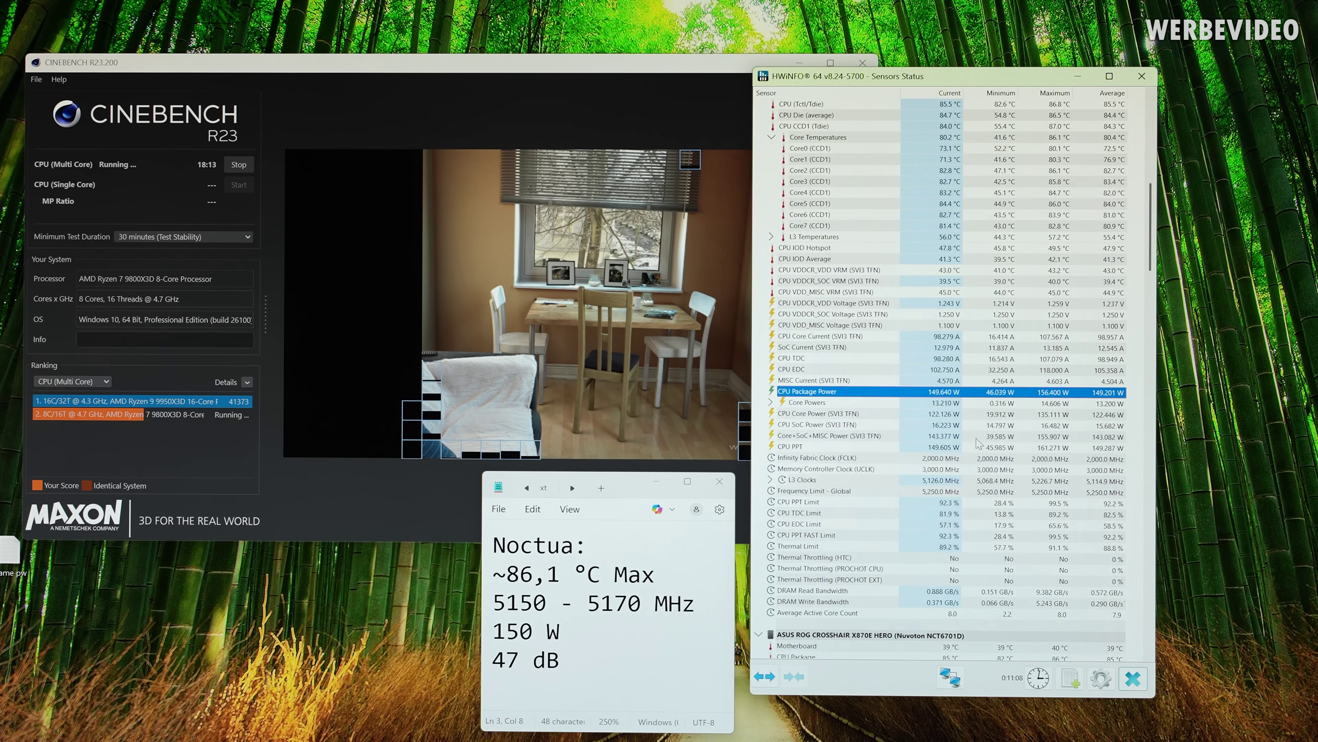
scroll(975, 442, up, 1)
mouse_move(977, 443)
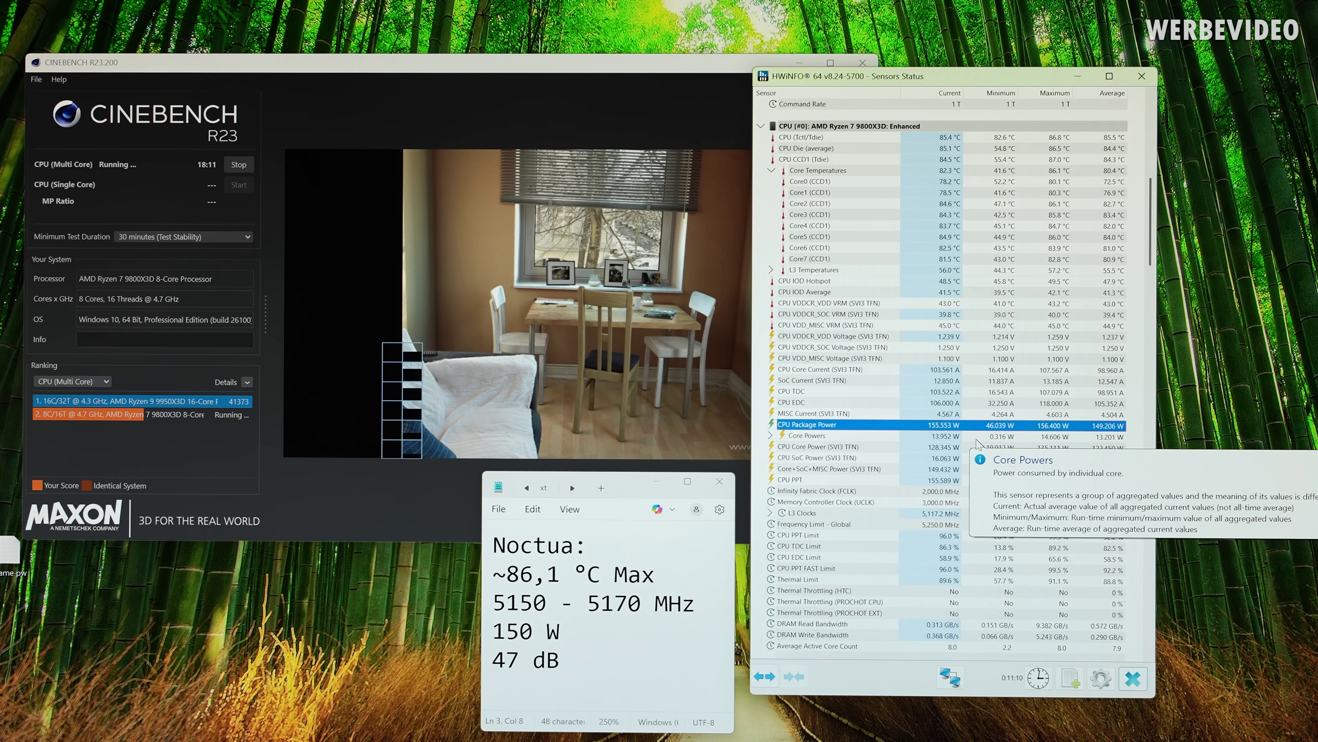
- Review the core clocks of all eight cores again while Cinebench keeps running
scroll(977, 443, up, 6)
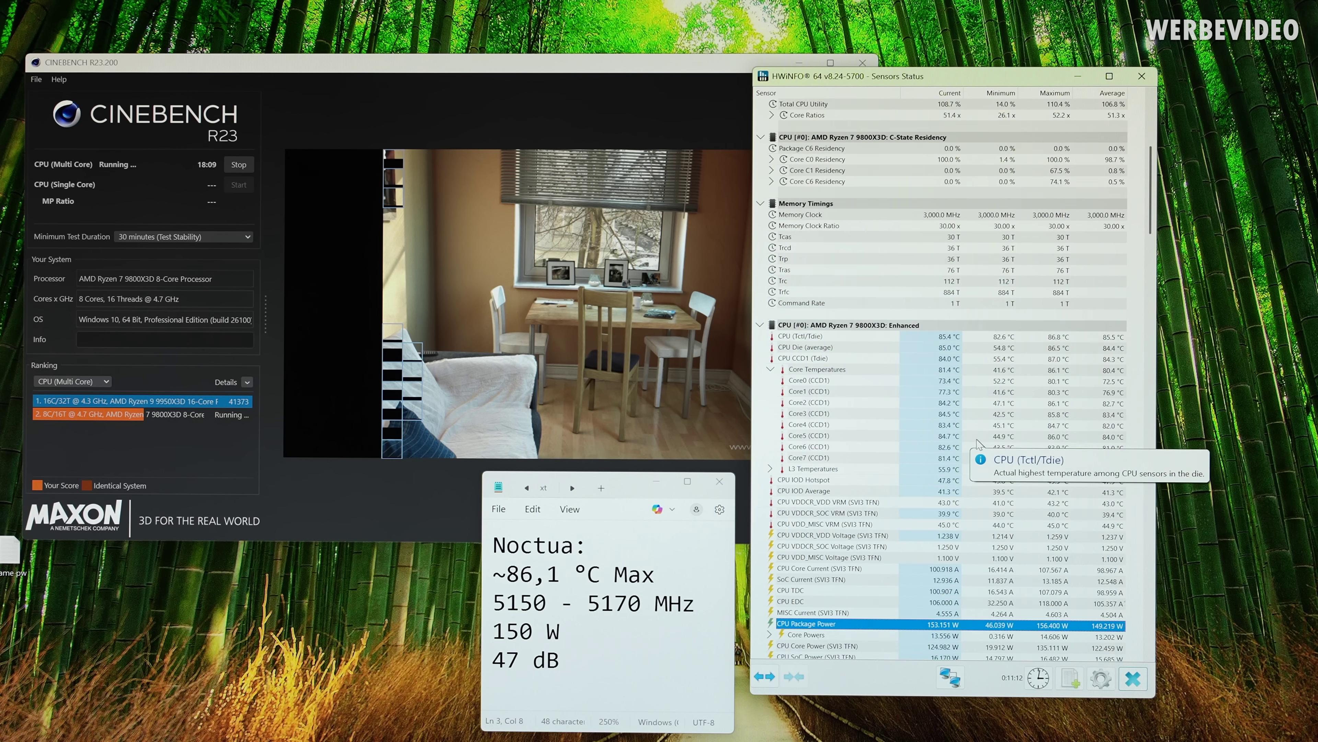
scroll(1035, 471, up, 9)
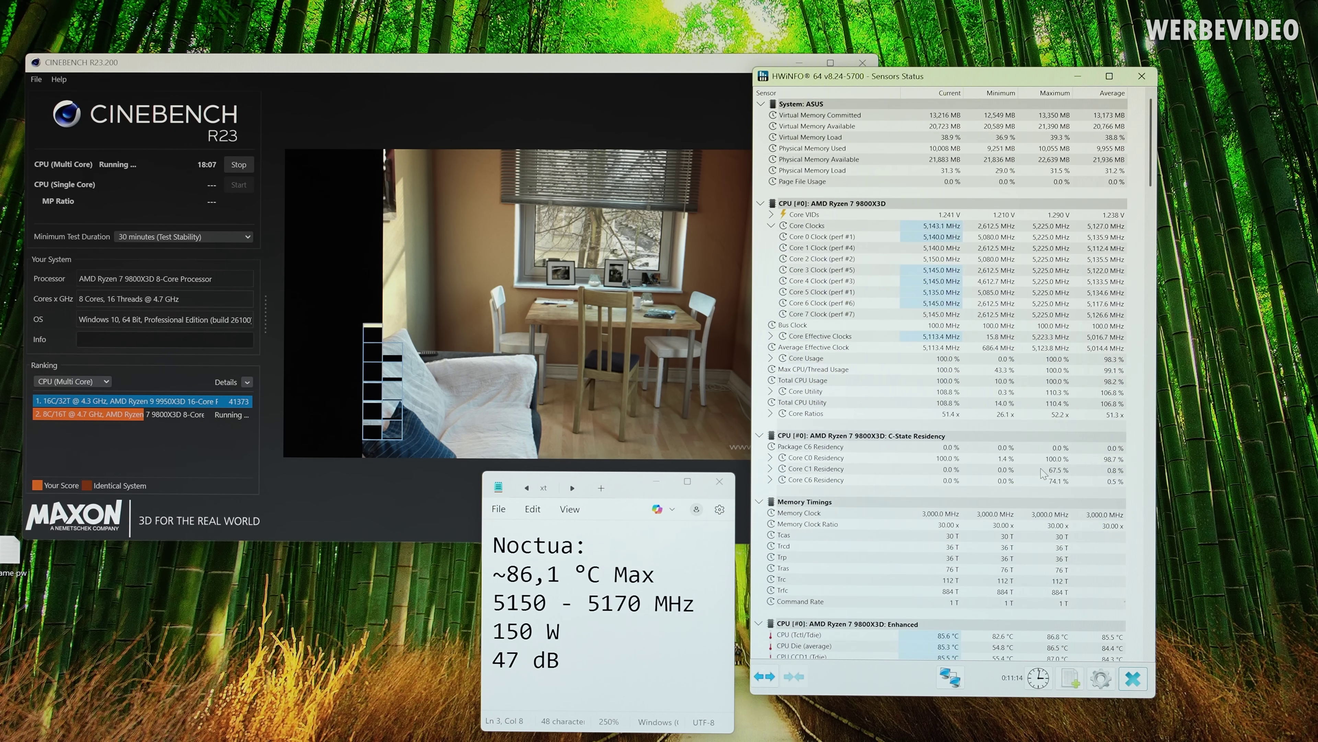
mouse_move(1041, 472)
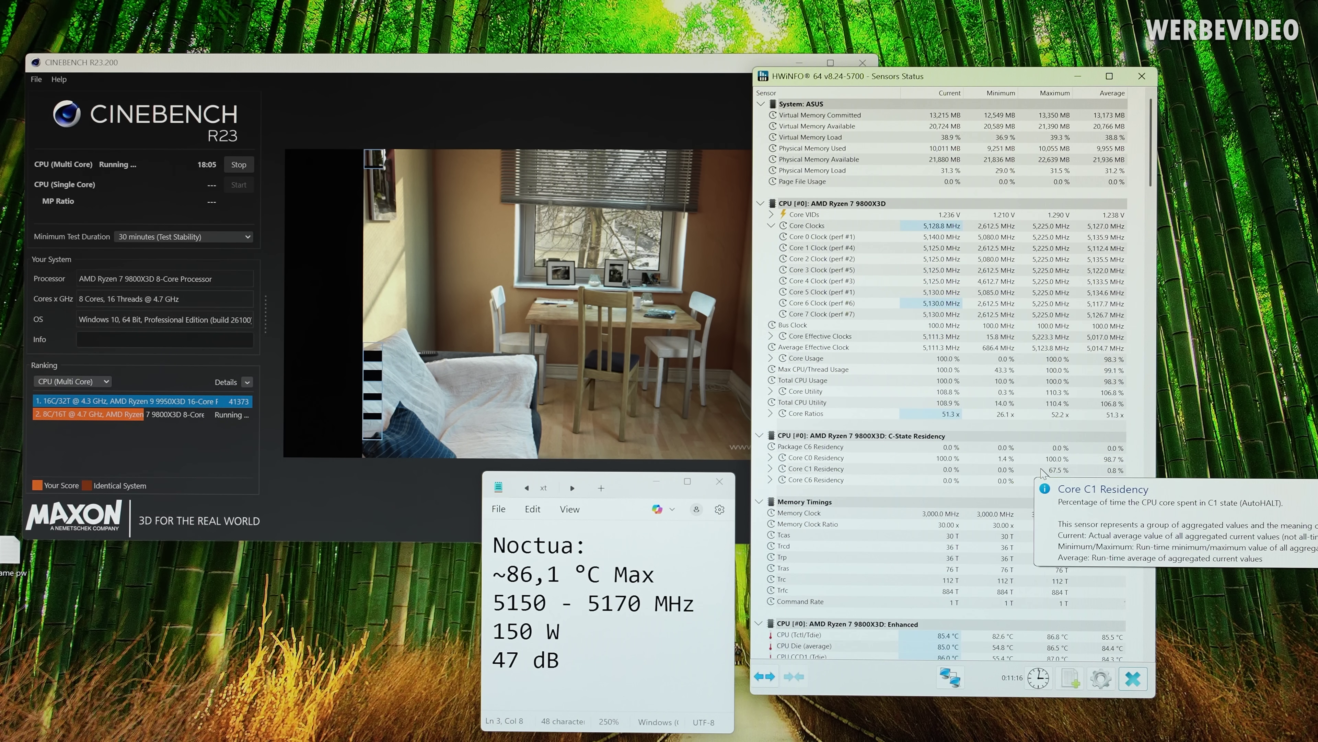
- Examine the individual core temperatures, including Core7, and the CPU (Tctl/Tdie) maximum
scroll(913, 371, down, 10)
mouse_move(913, 371)
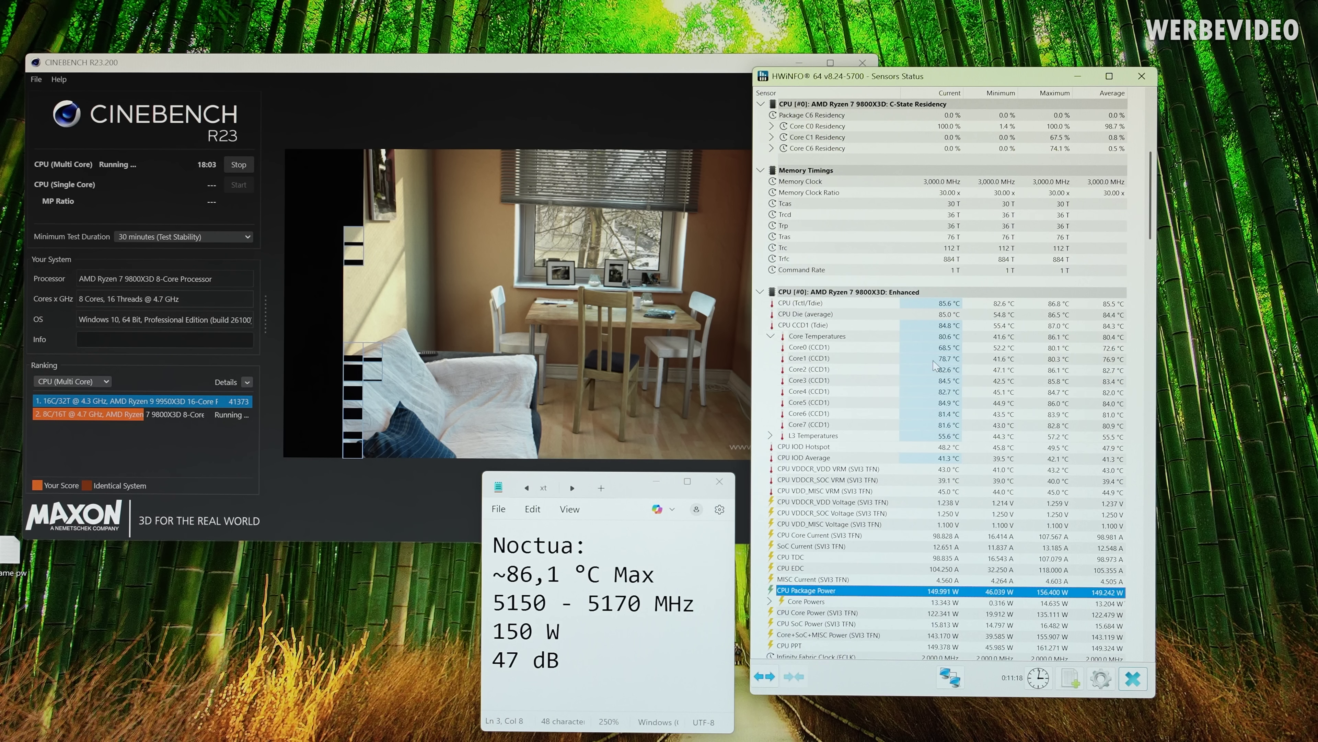
click(948, 424)
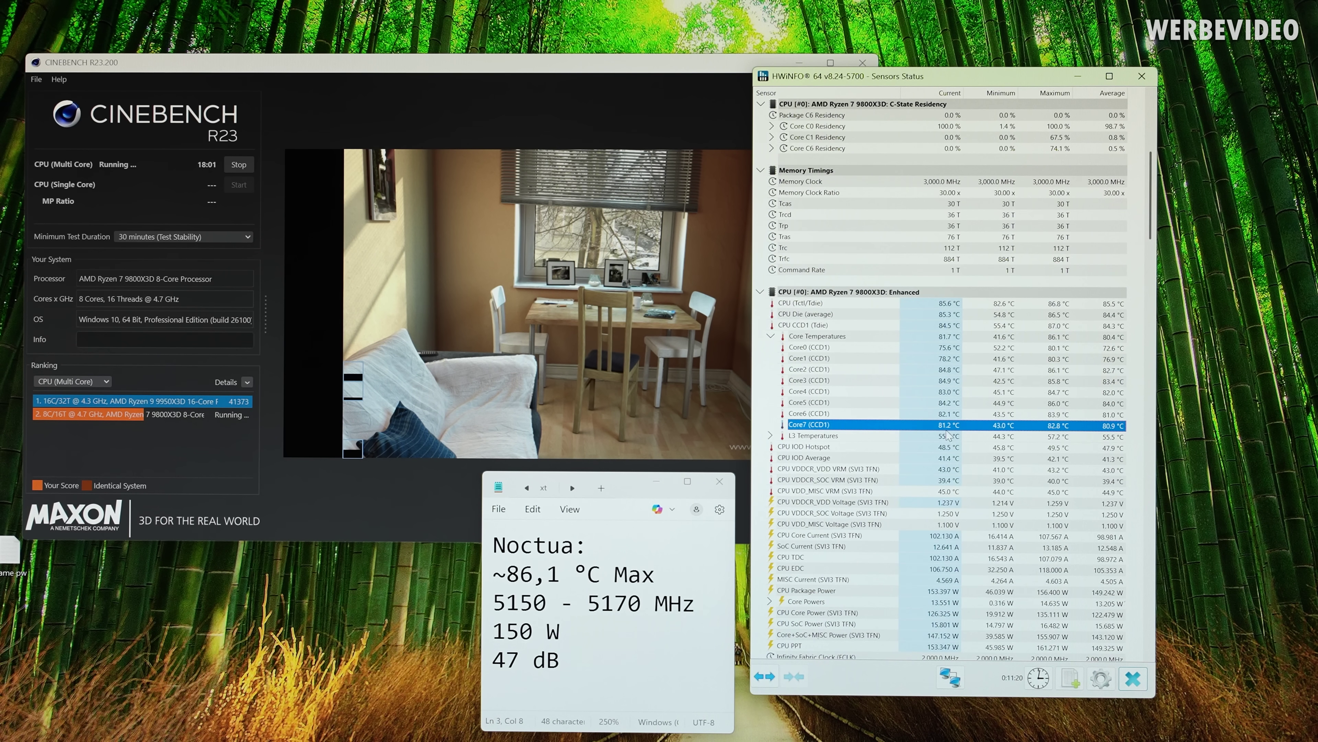
click(1060, 304)
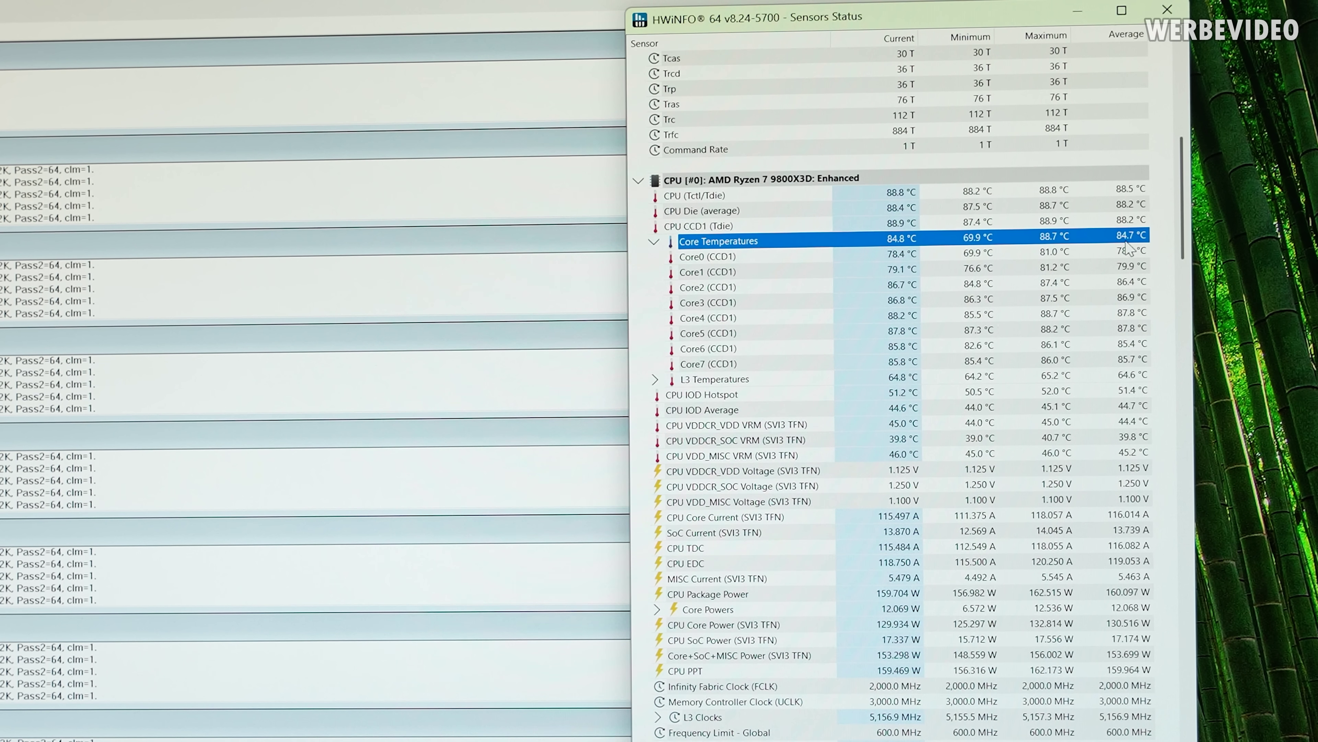
- Check the average of Core Temperatures and the CPU Package Power during the stress test
mouse_move(1126, 247)
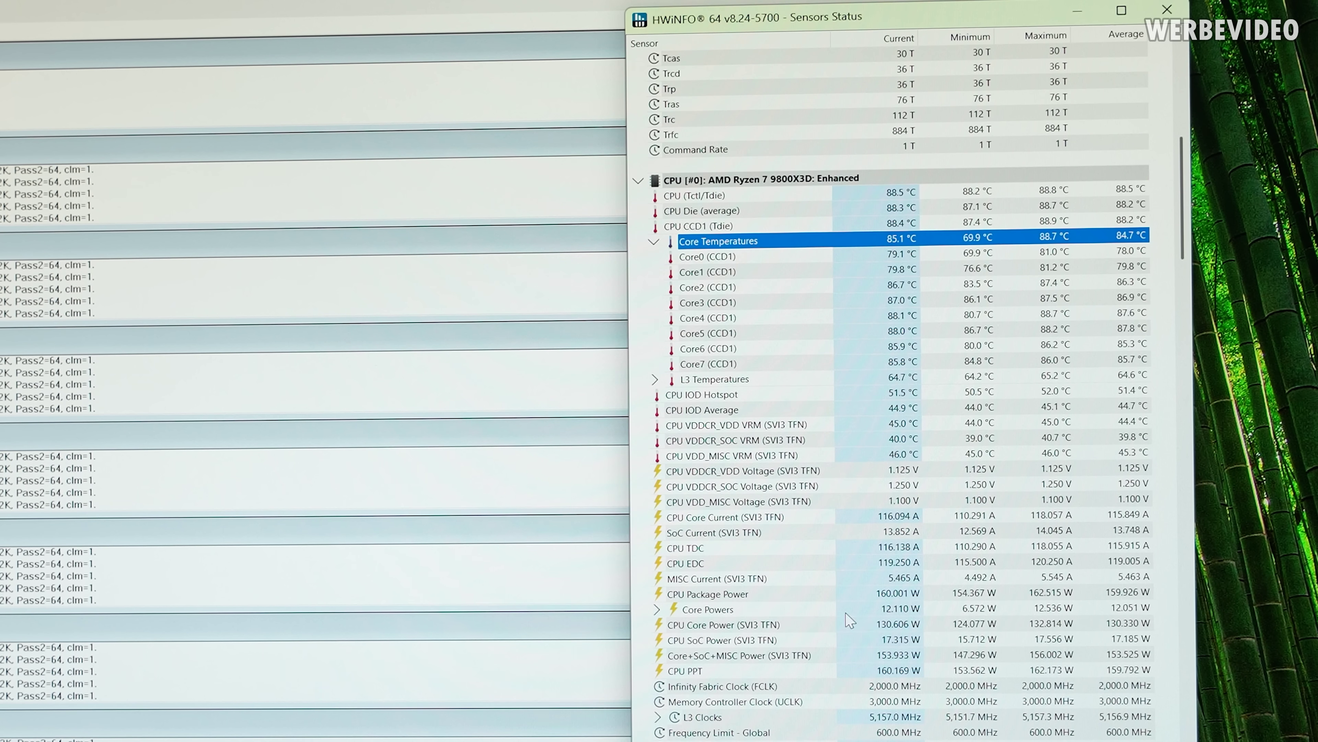
mouse_move(847, 613)
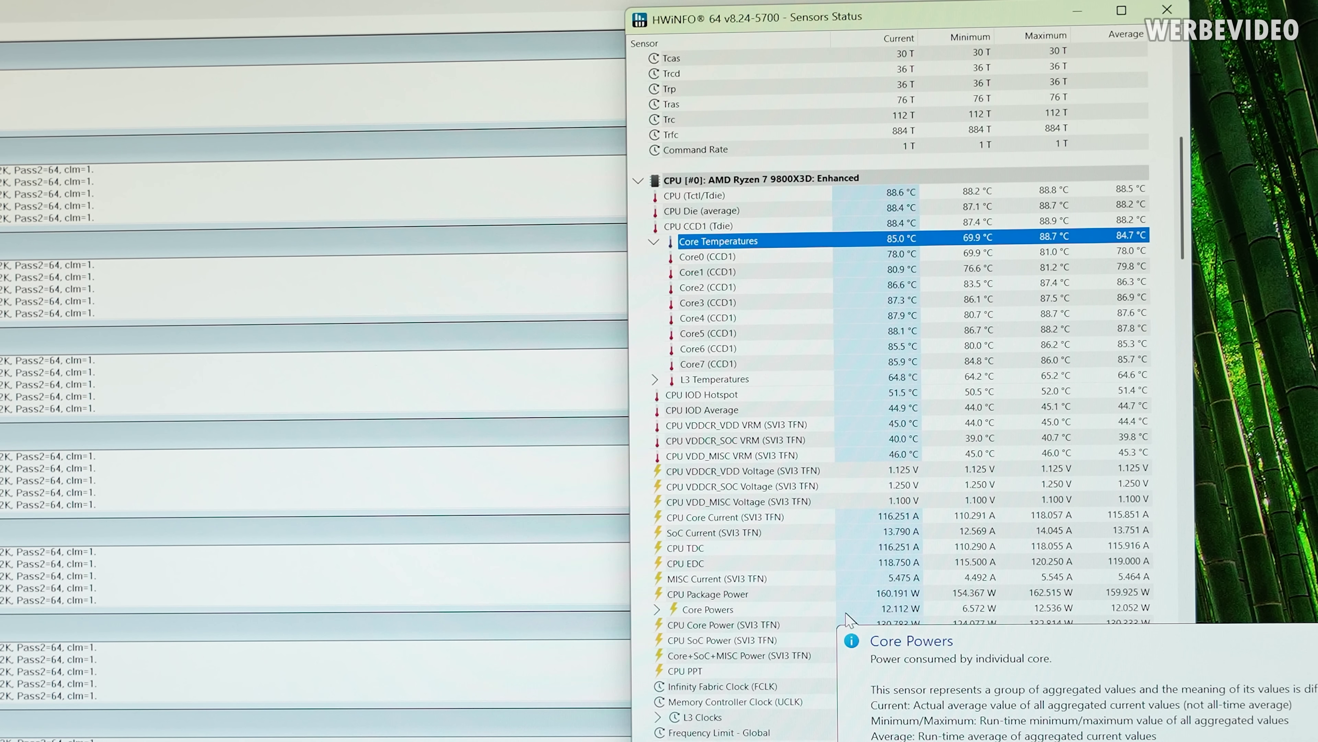
click(720, 597)
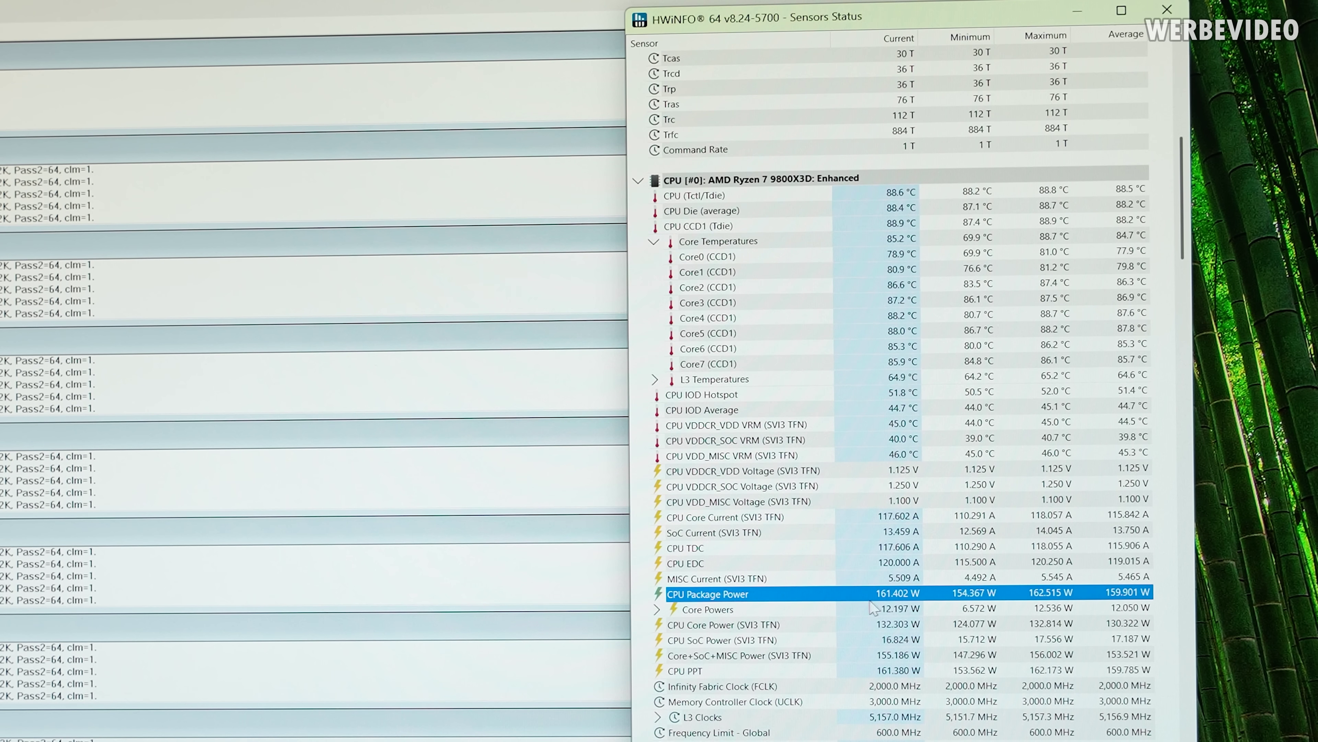
- Check the core clocks from Core 5 up to Core 0, and return to the enhanced CPU temperature readings
scroll(889, 606, up, 13)
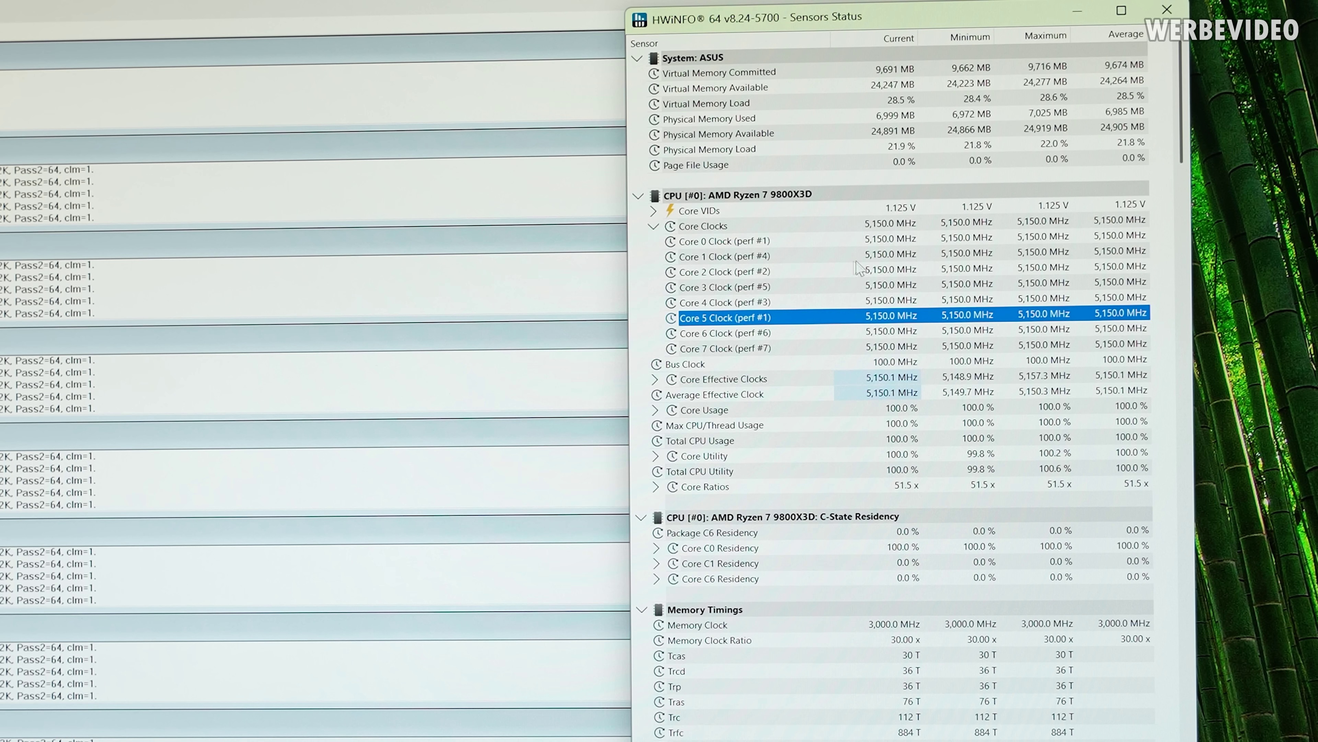
click(841, 265)
key(Up)
key(Up)
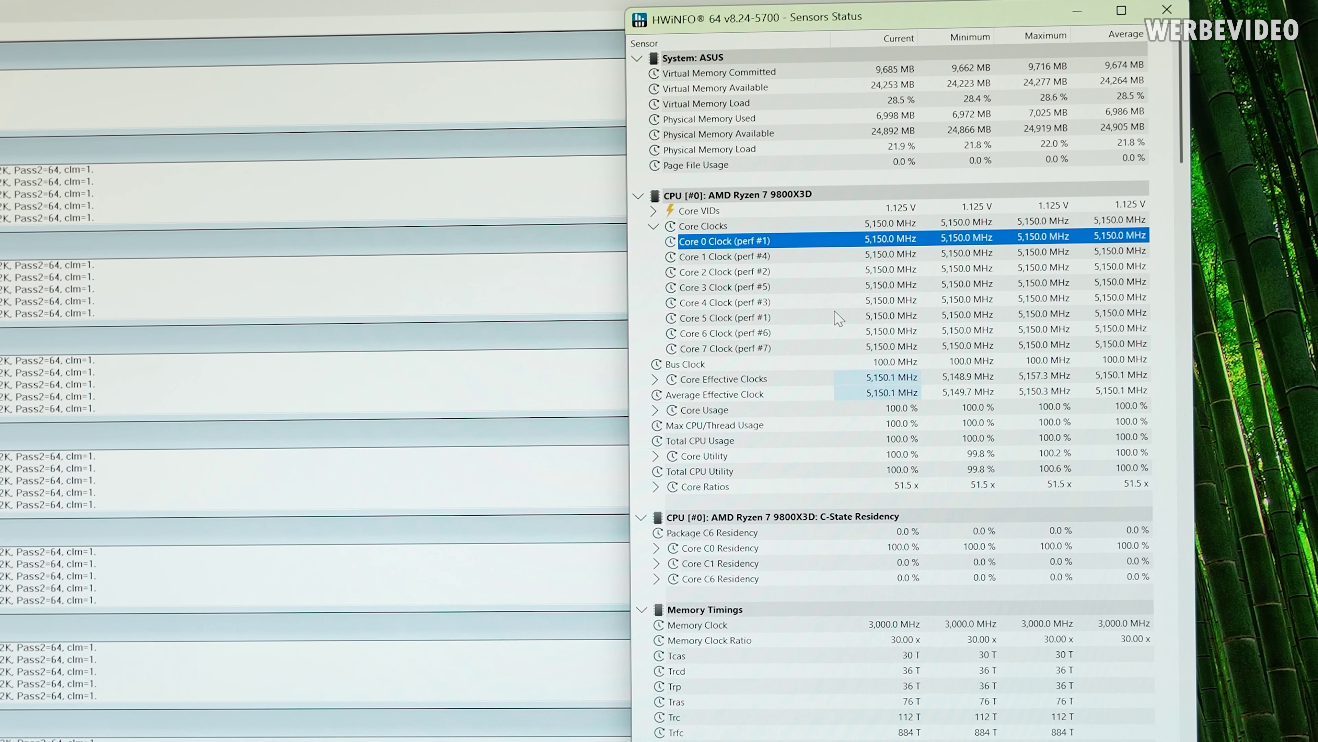
scroll(914, 457, down, 12)
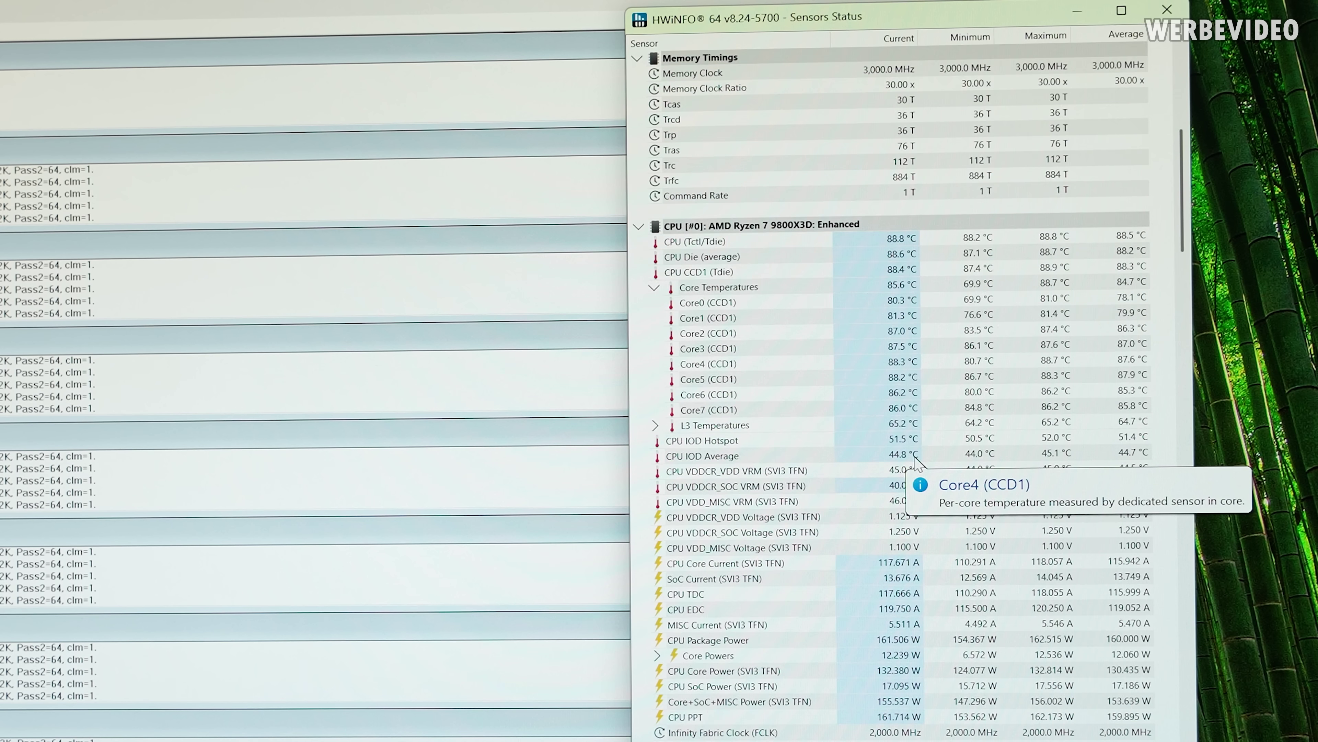
scroll(914, 458, down, 1)
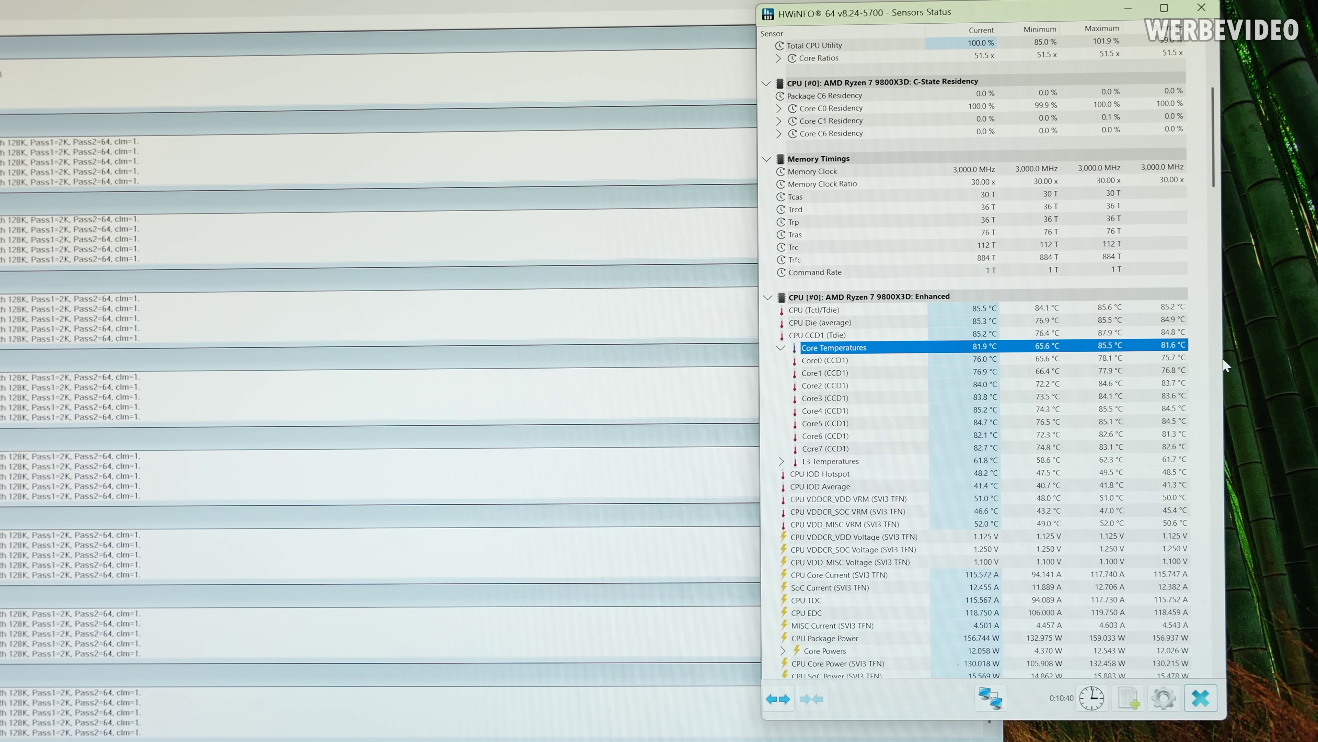
- Check CPU Package Power and the Core 2 clock in the other stress-test run
scroll(920, 491, down, 4)
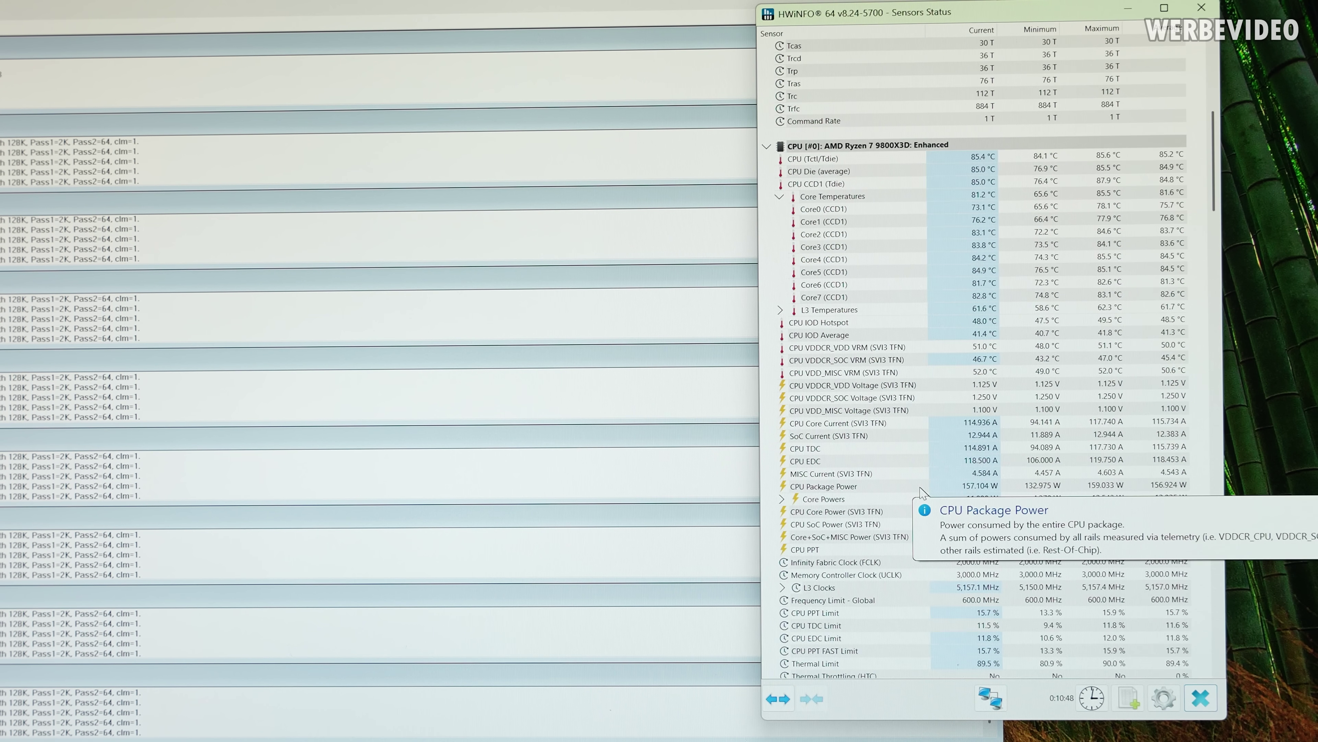
click(921, 490)
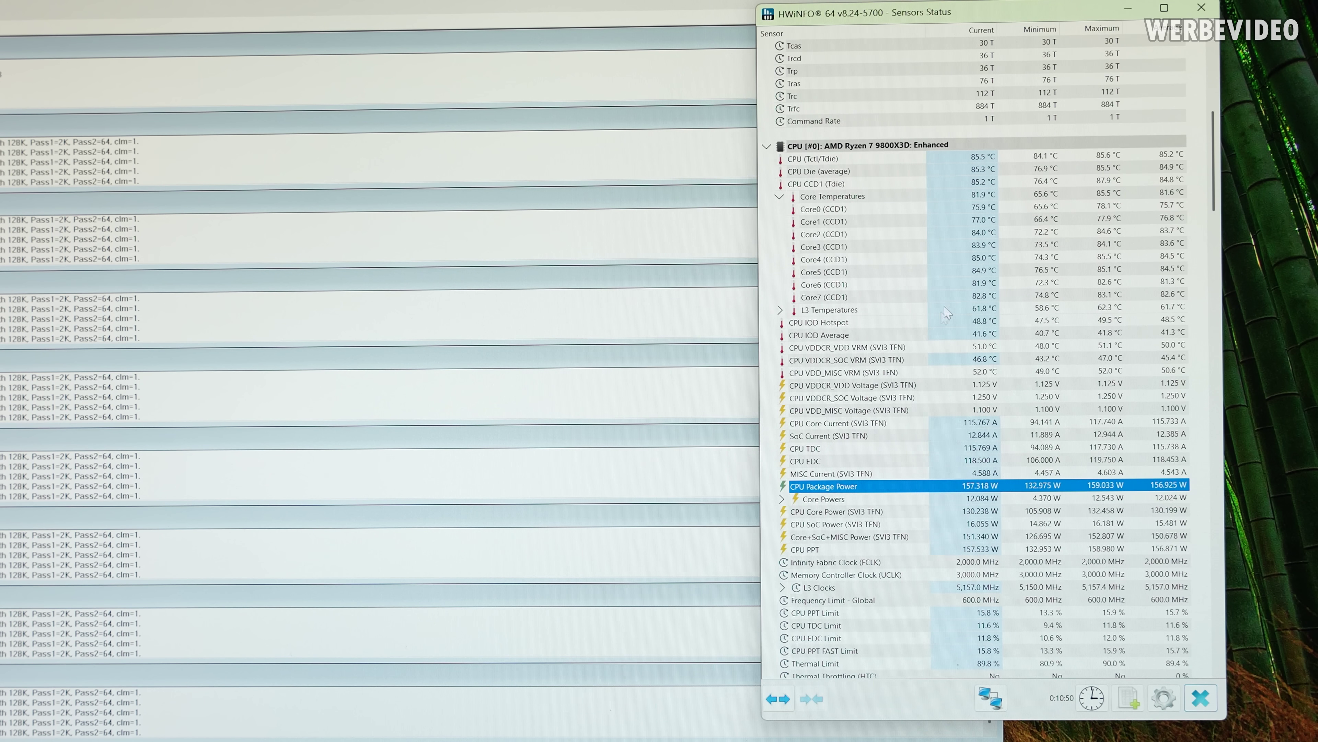
scroll(953, 346, up, 4)
scroll(953, 346, up, 10)
click(961, 221)
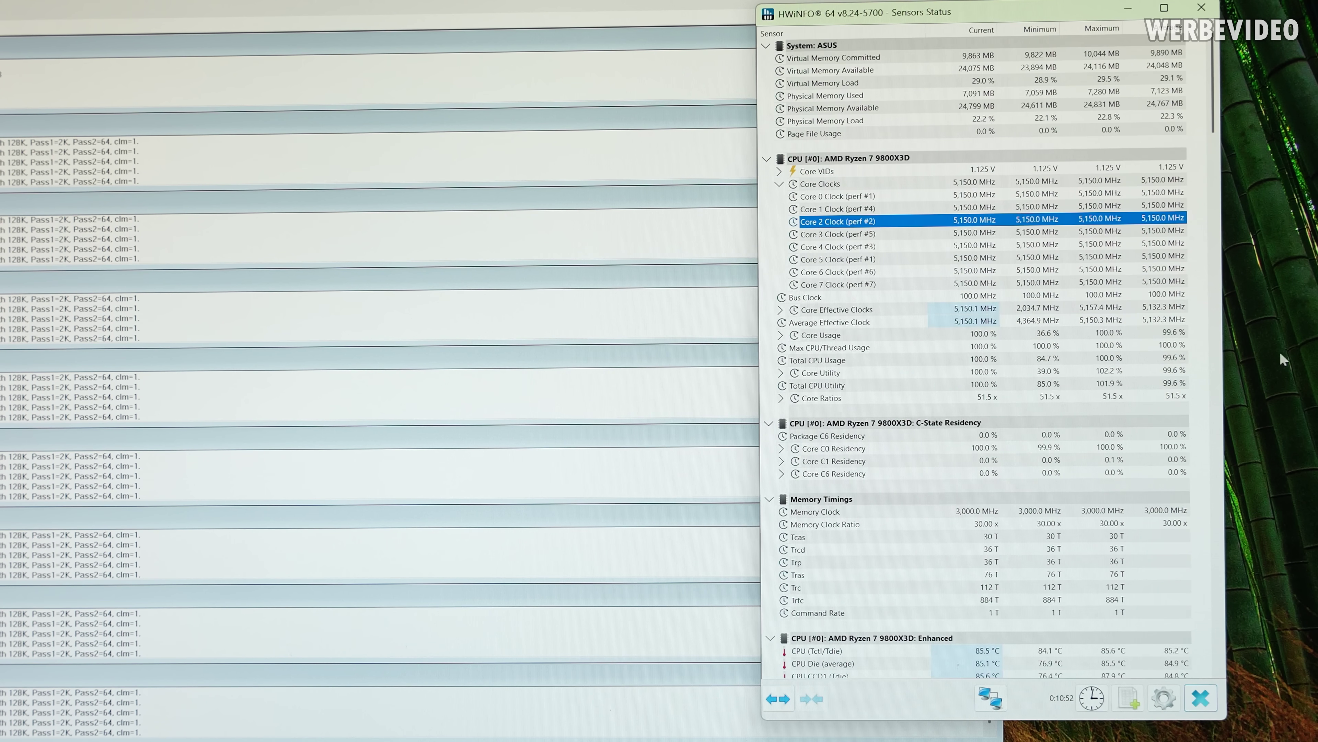